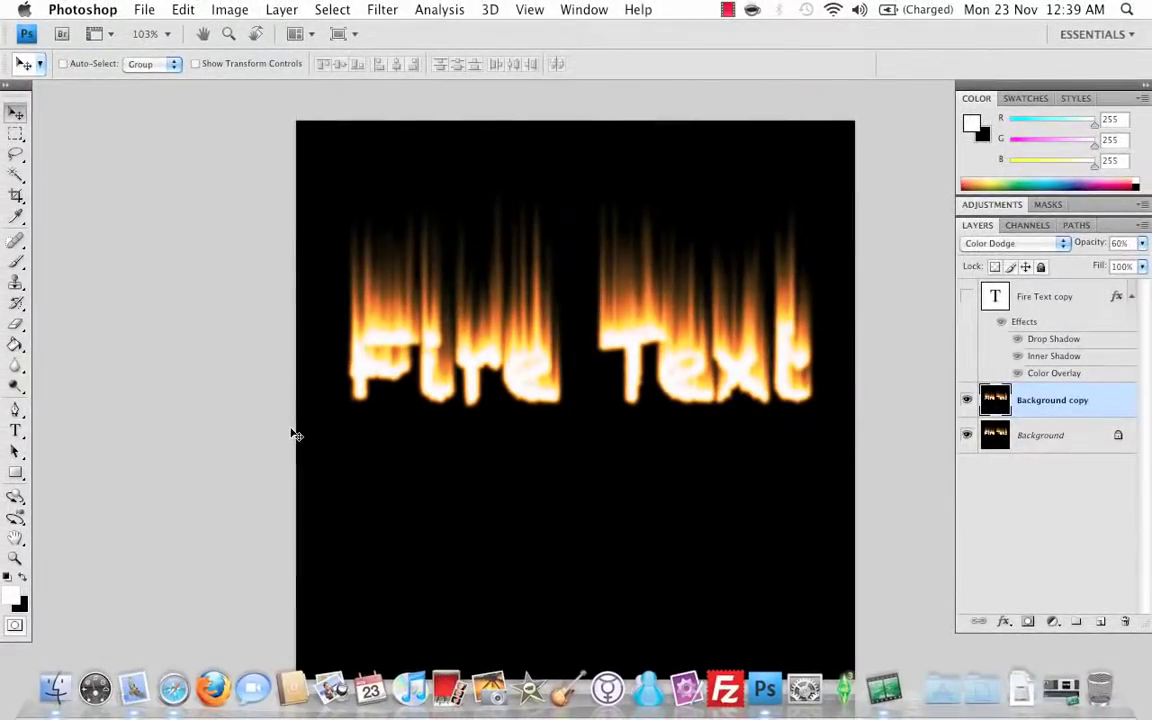
- Create a new 600×600 document and convert its Background into an editable Layer 0
{"action": "key", "text": "super+n"}
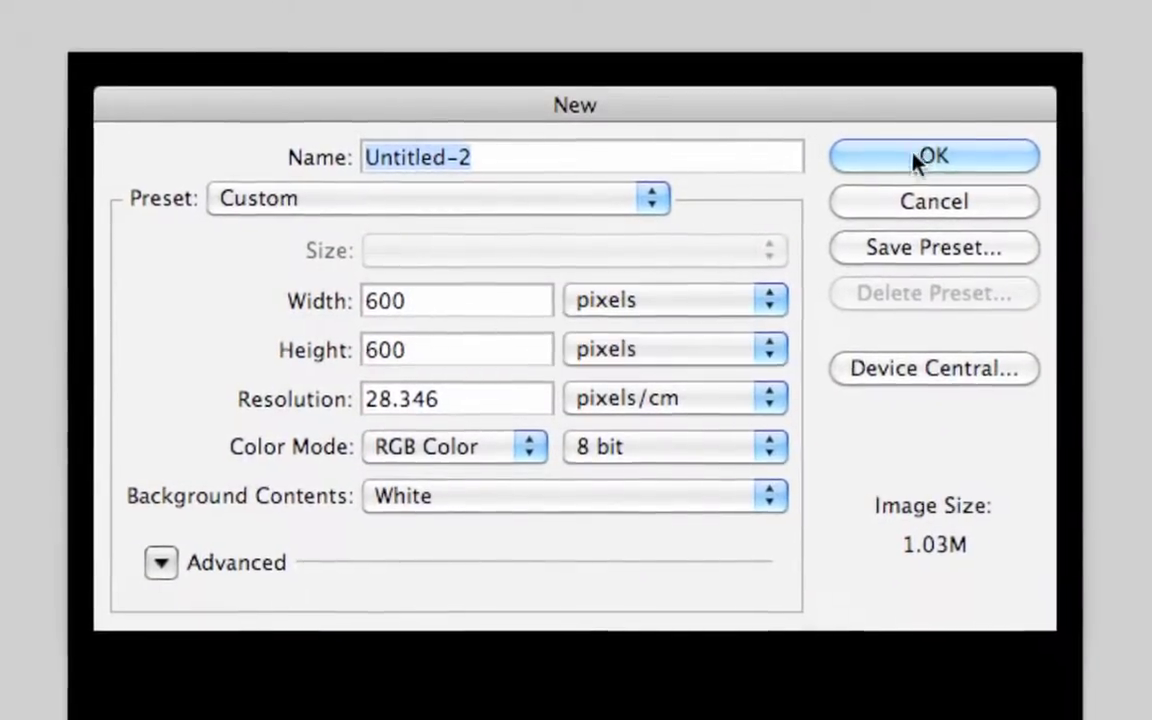
{"action": "left_click", "coordinate": [910, 160]}
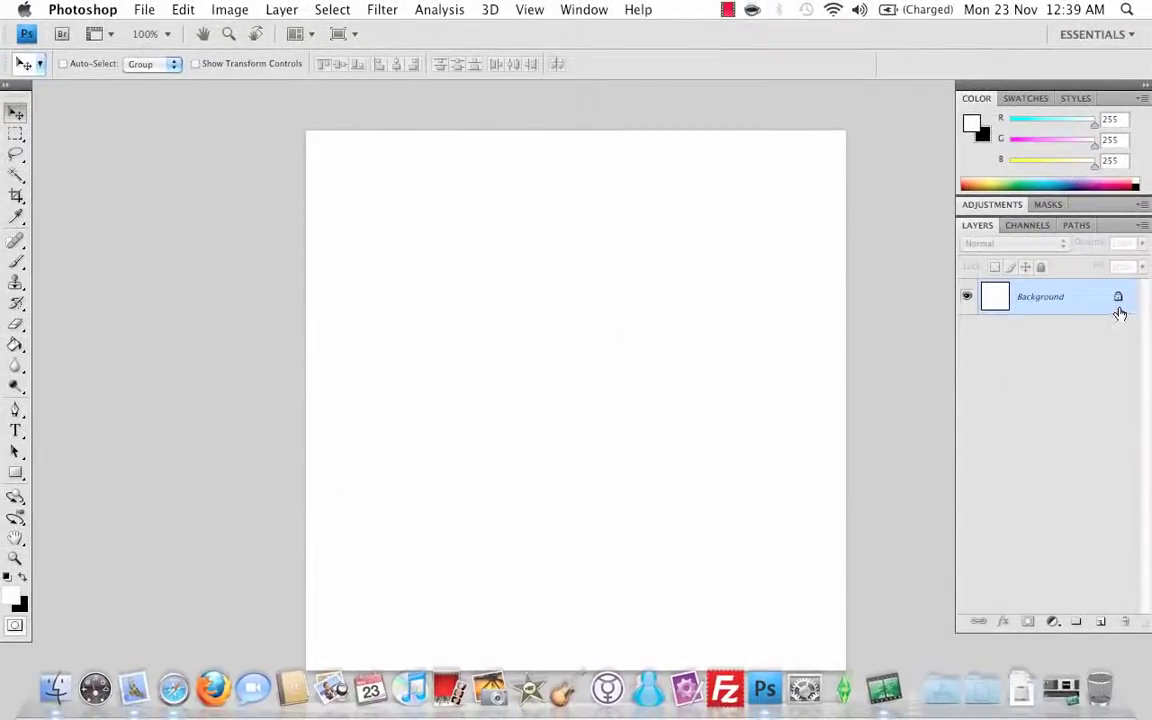
{"action": "double_click", "coordinate": [1119, 313]}
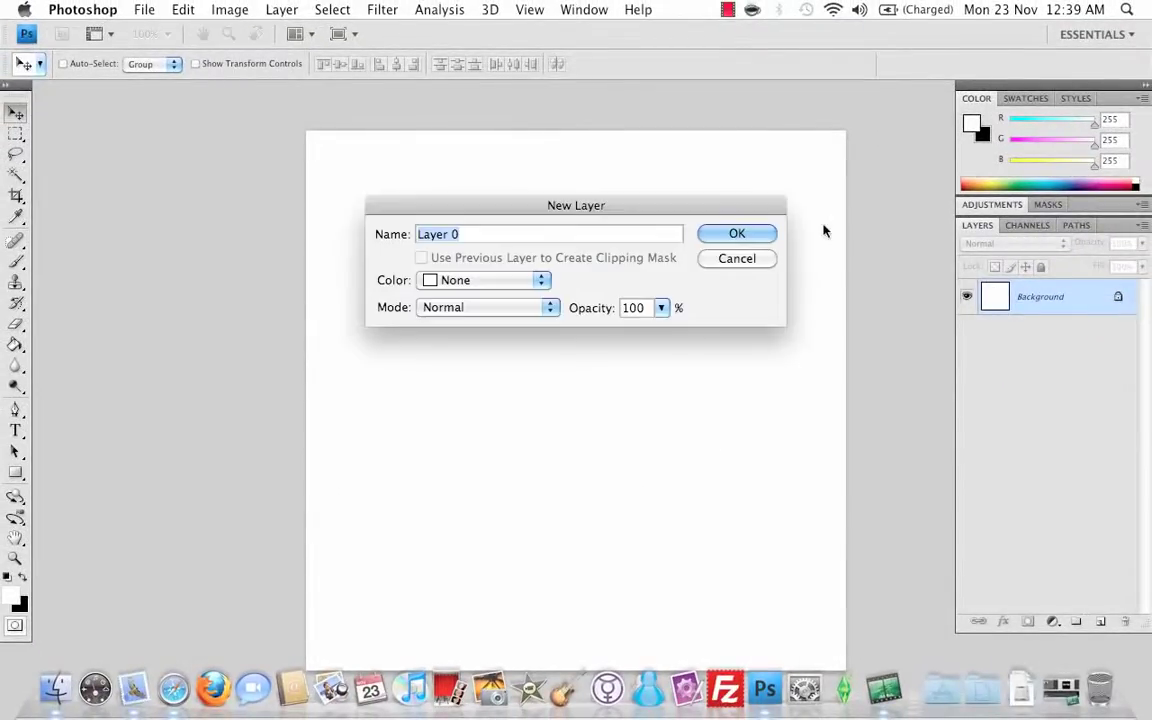
{"action": "left_click", "coordinate": [740, 236]}
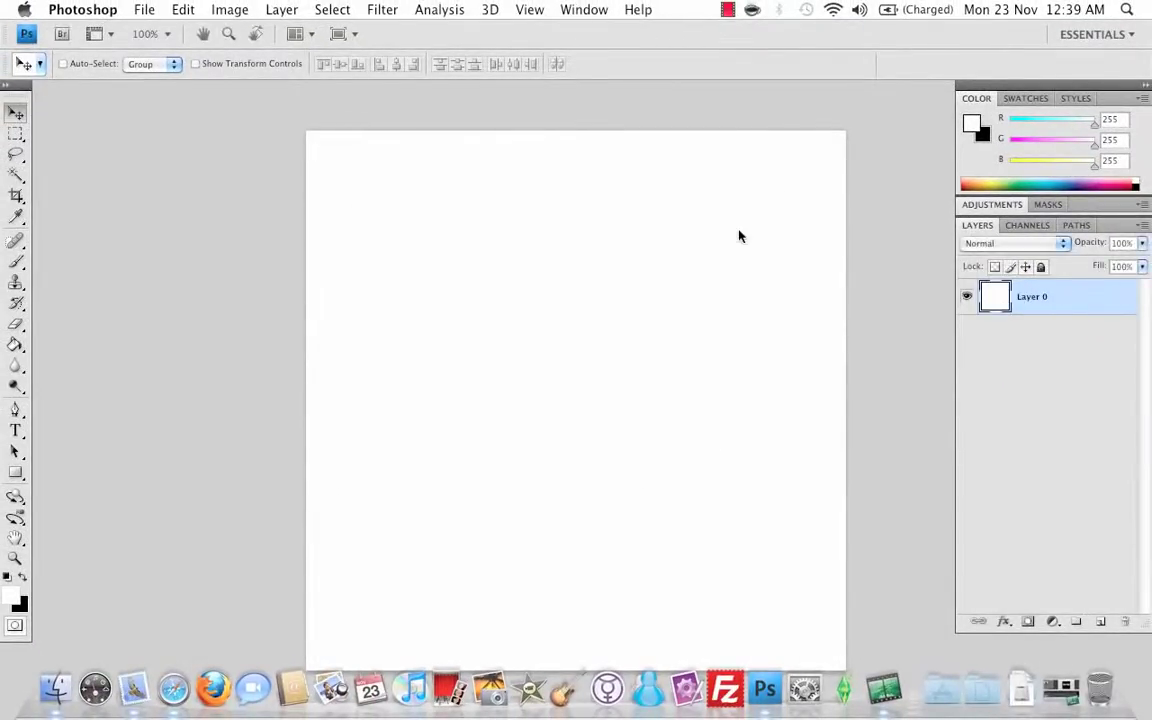
- Fill Layer 0 solid black with the Paint Bucket, then restore white as the foreground colour
{"action": "left_click", "coordinate": [22, 578]}
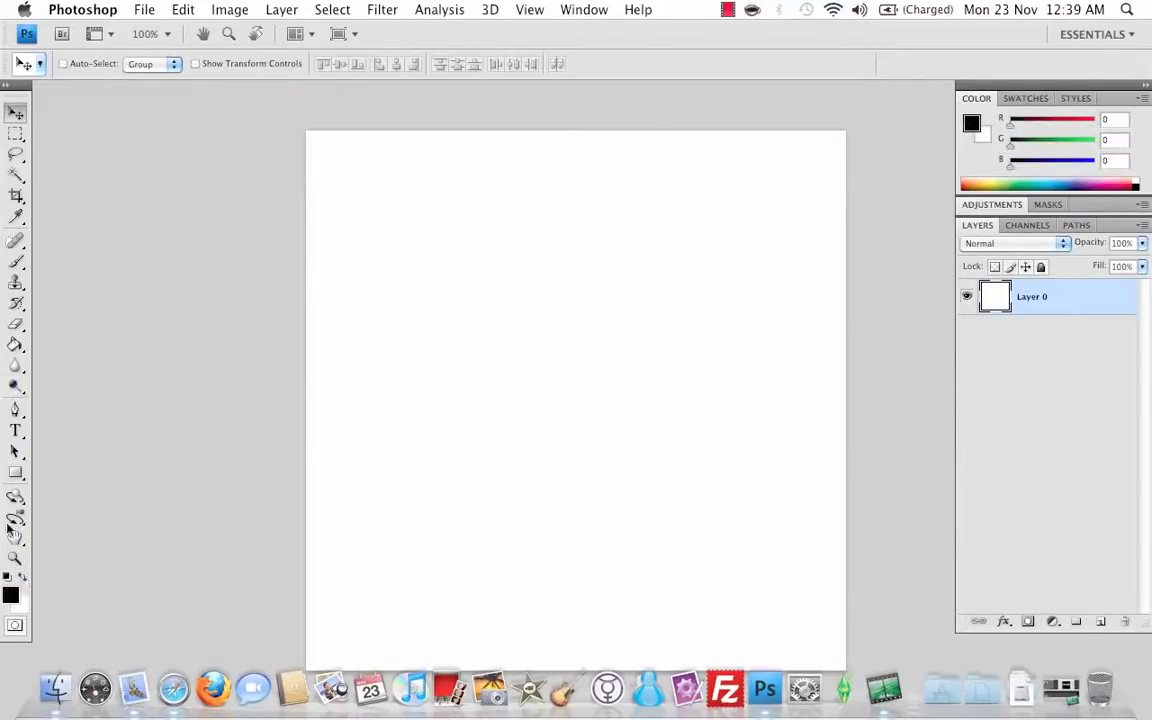
{"action": "left_click", "coordinate": [15, 345]}
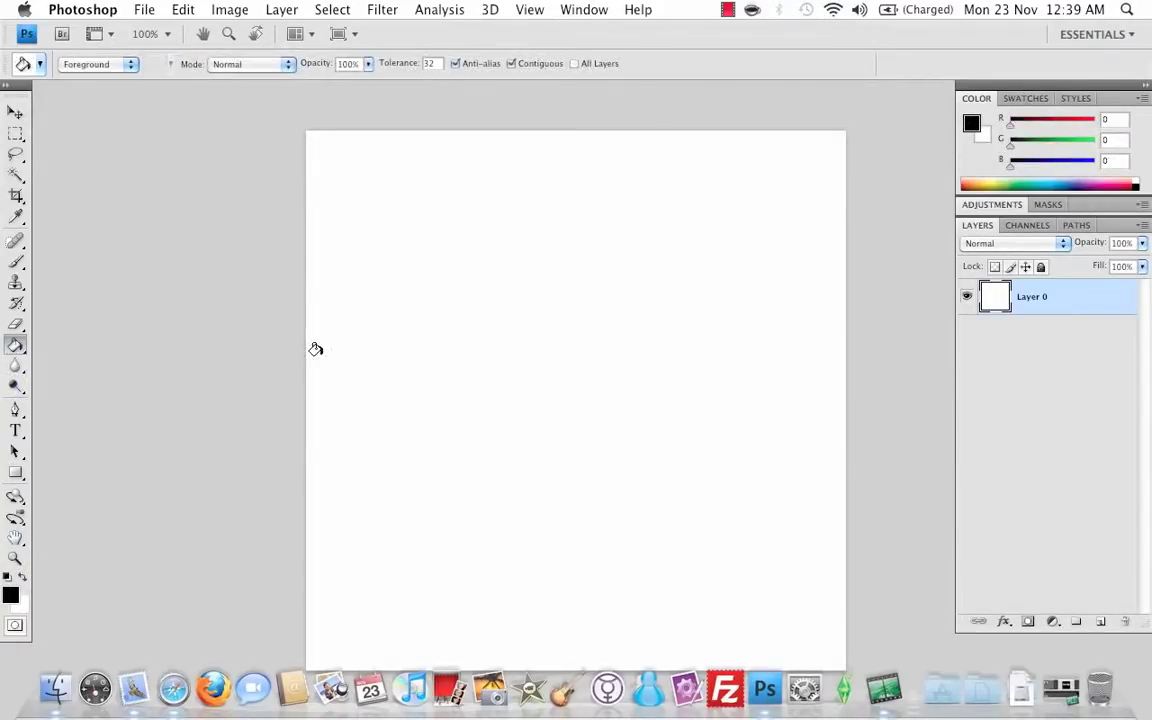
{"action": "left_click", "coordinate": [414, 338]}
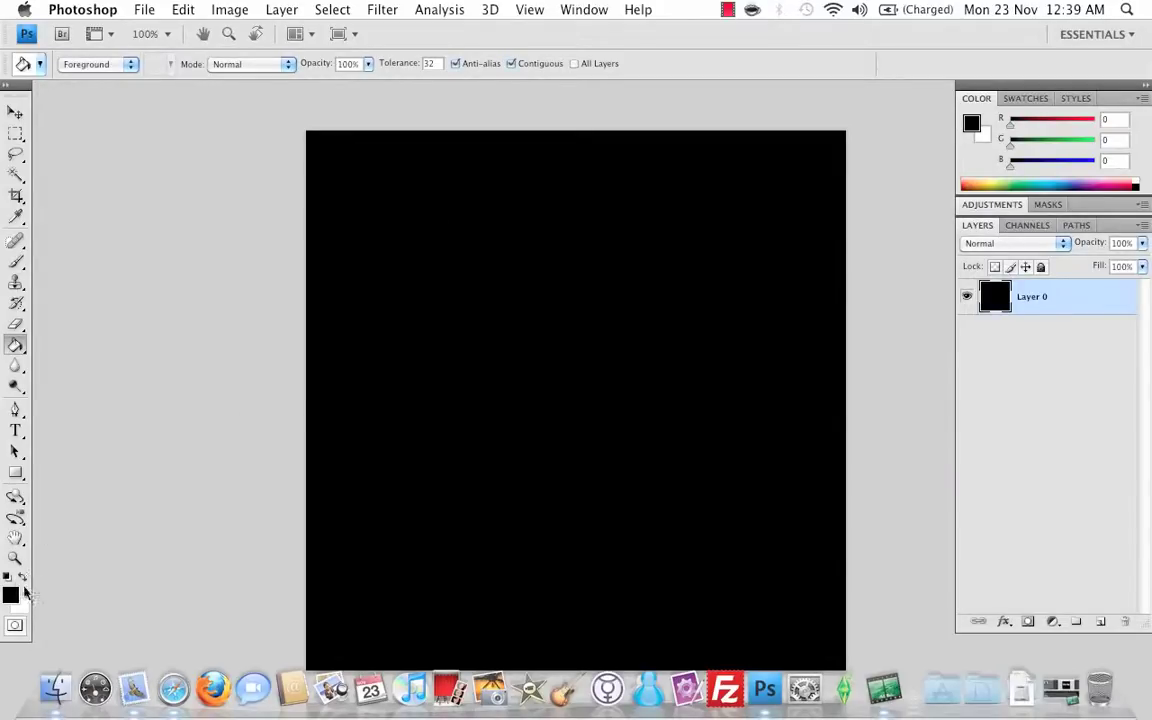
{"action": "left_click", "coordinate": [23, 577]}
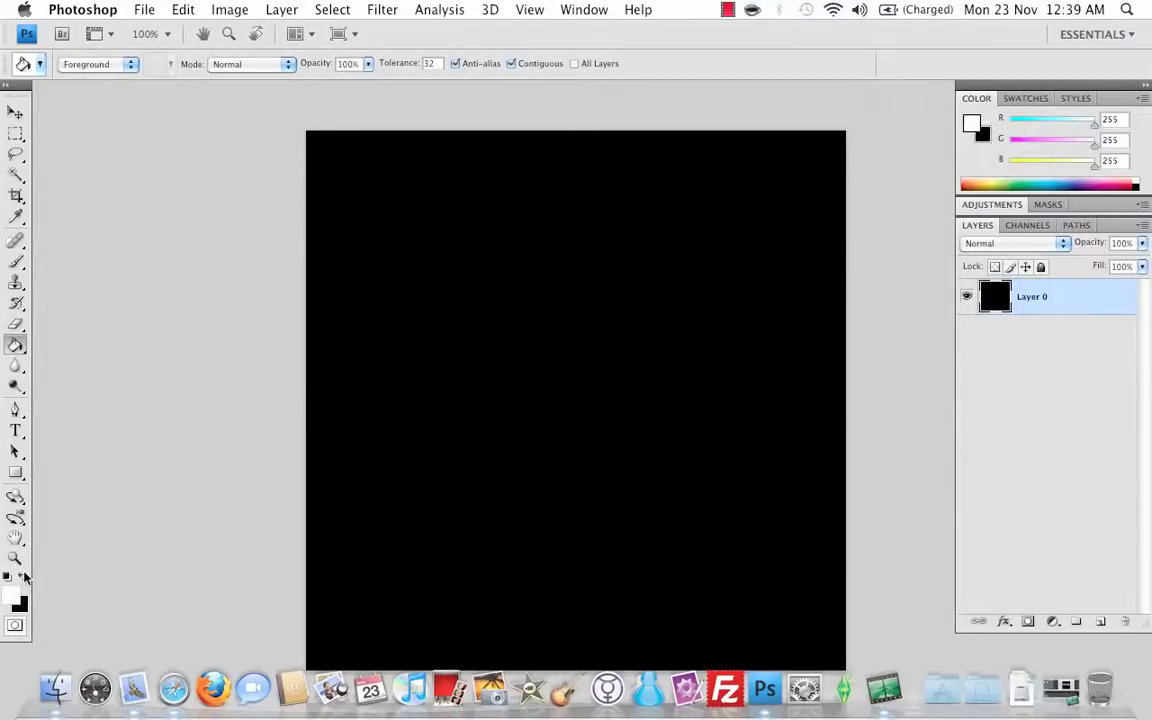
{"action": "left_click", "coordinate": [15, 432]}
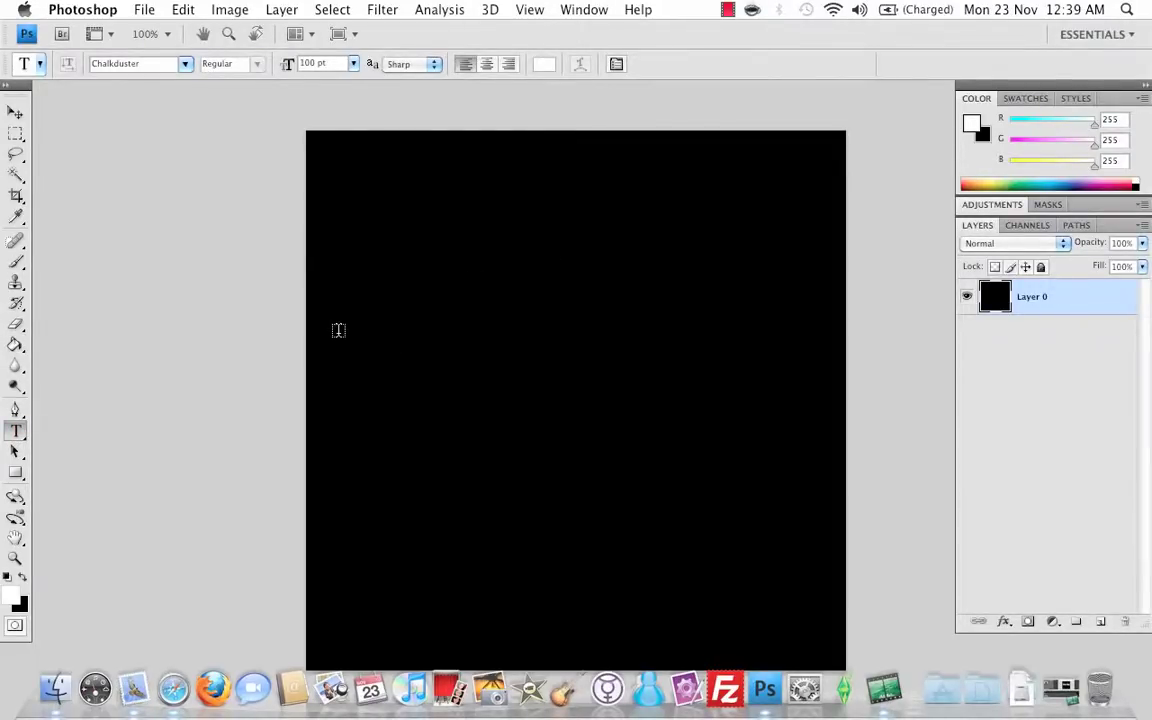
- Type 'Fire Text' in white Chalkduster 100 pt across the canvas middle and commit it
{"action": "left_click_drag", "start_coordinate": [338, 334], "coordinate": [820, 509]}
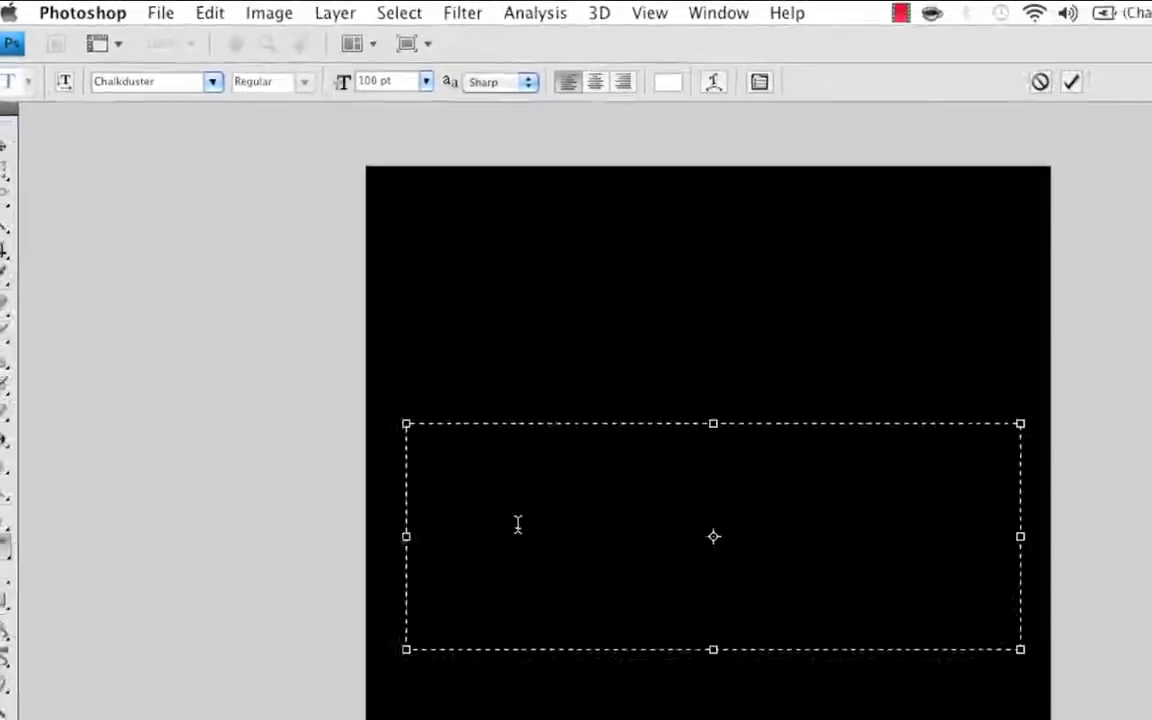
{"action": "type", "text": "Fire"}
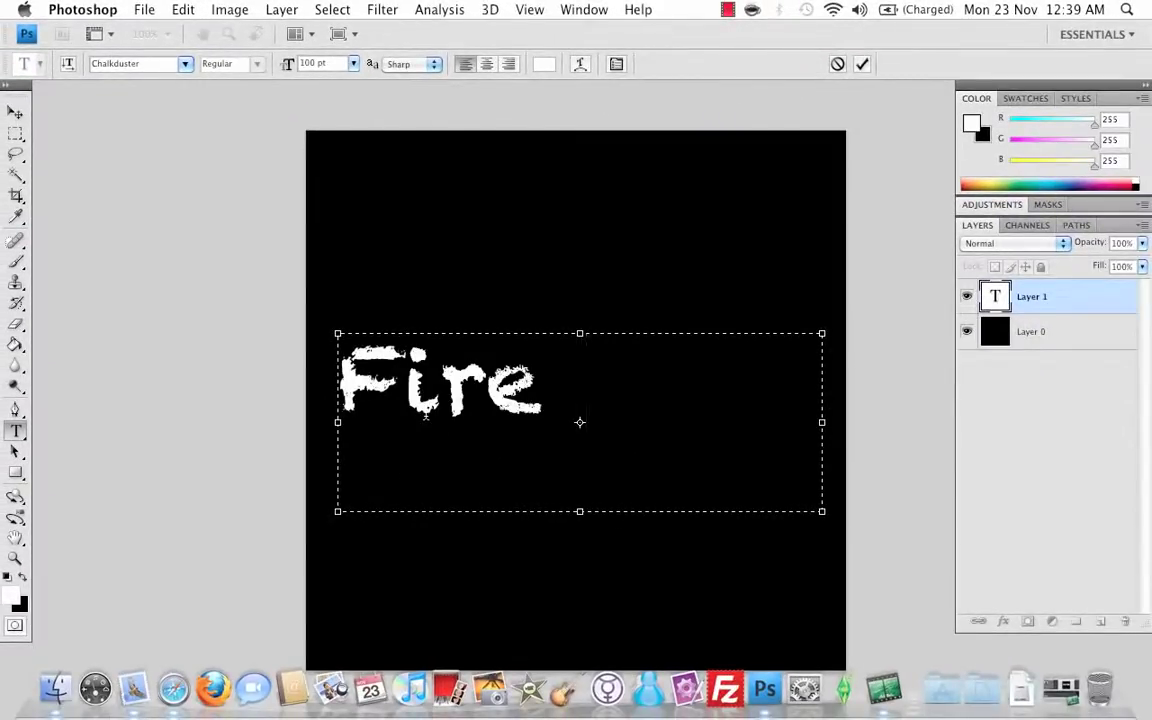
{"action": "type", "text": " Text"}
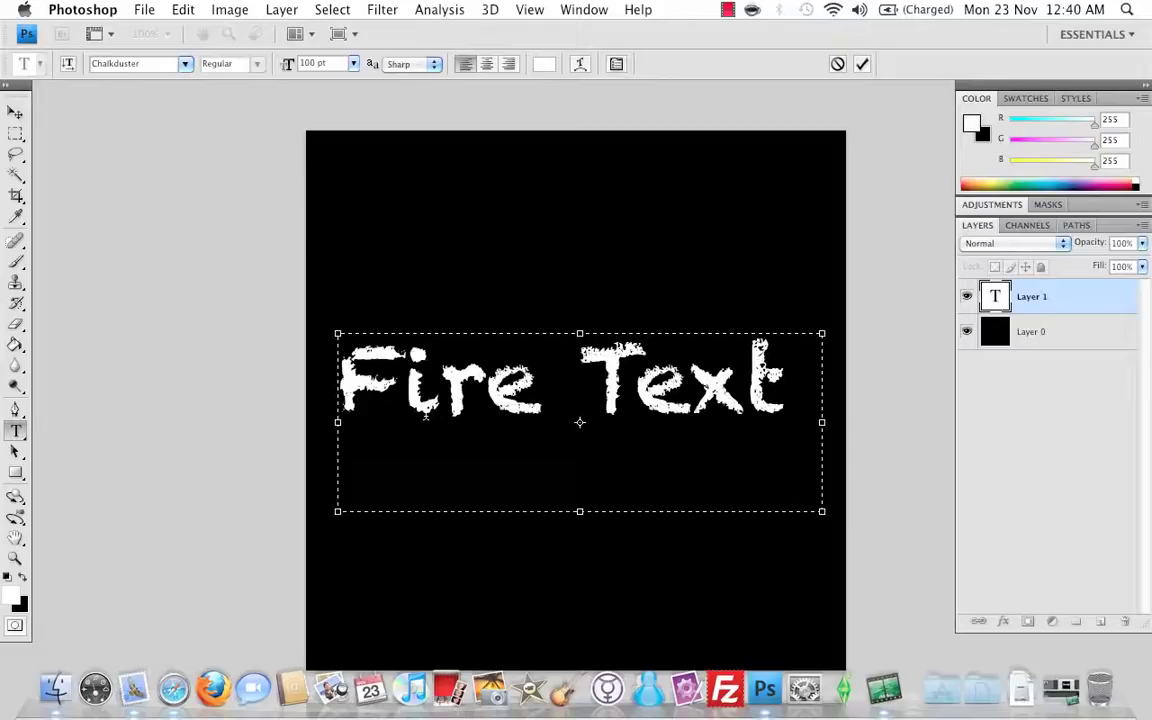
{"action": "left_click", "coordinate": [863, 64]}
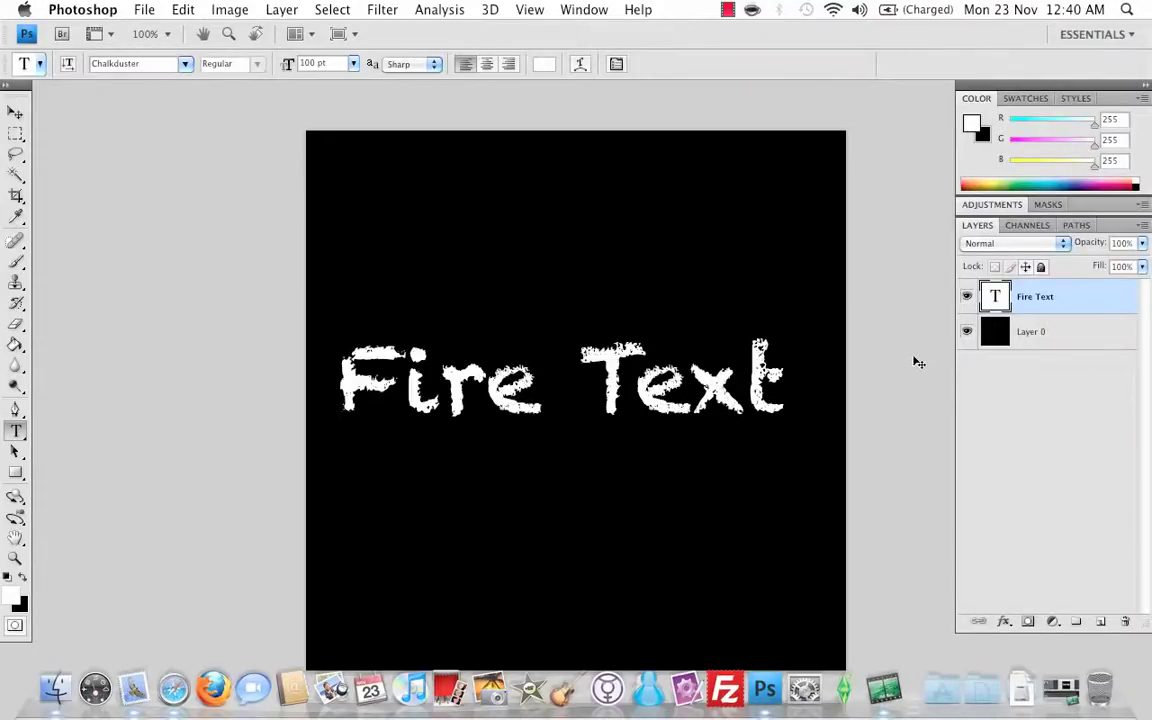
- Duplicate the Fire Text layer, hide the copy, and Merge Visible Fire Text with black Layer 0
{"action": "key", "text": "super+j"}
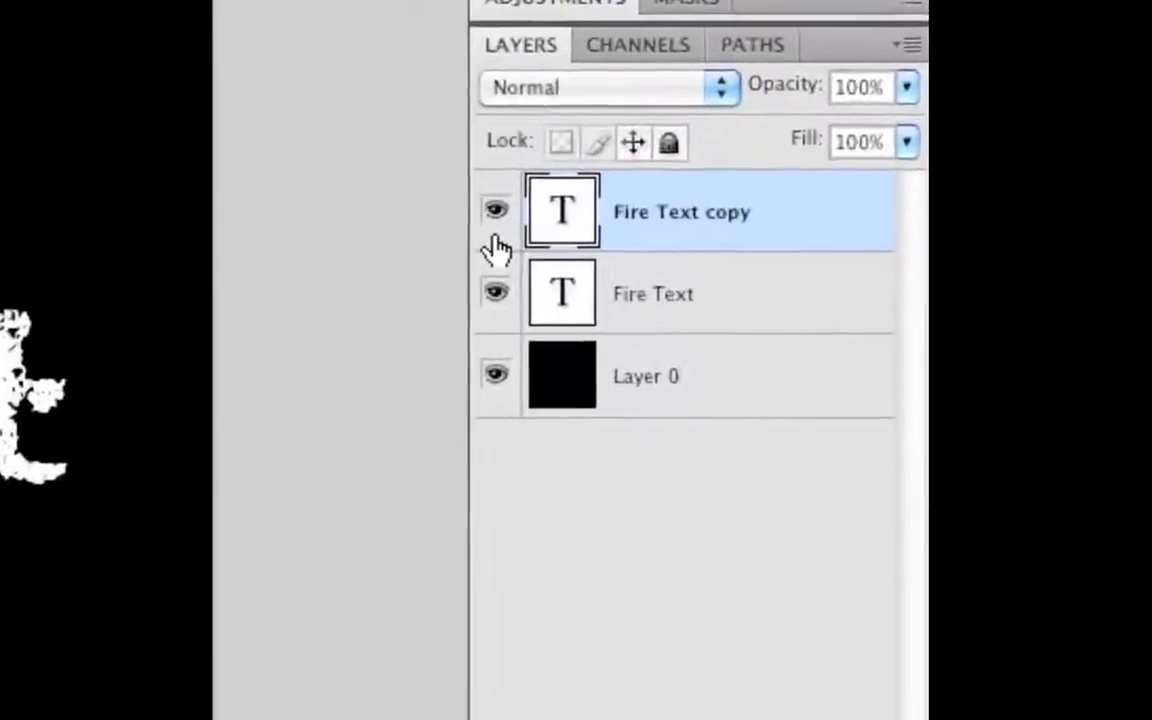
{"action": "left_click", "coordinate": [496, 209]}
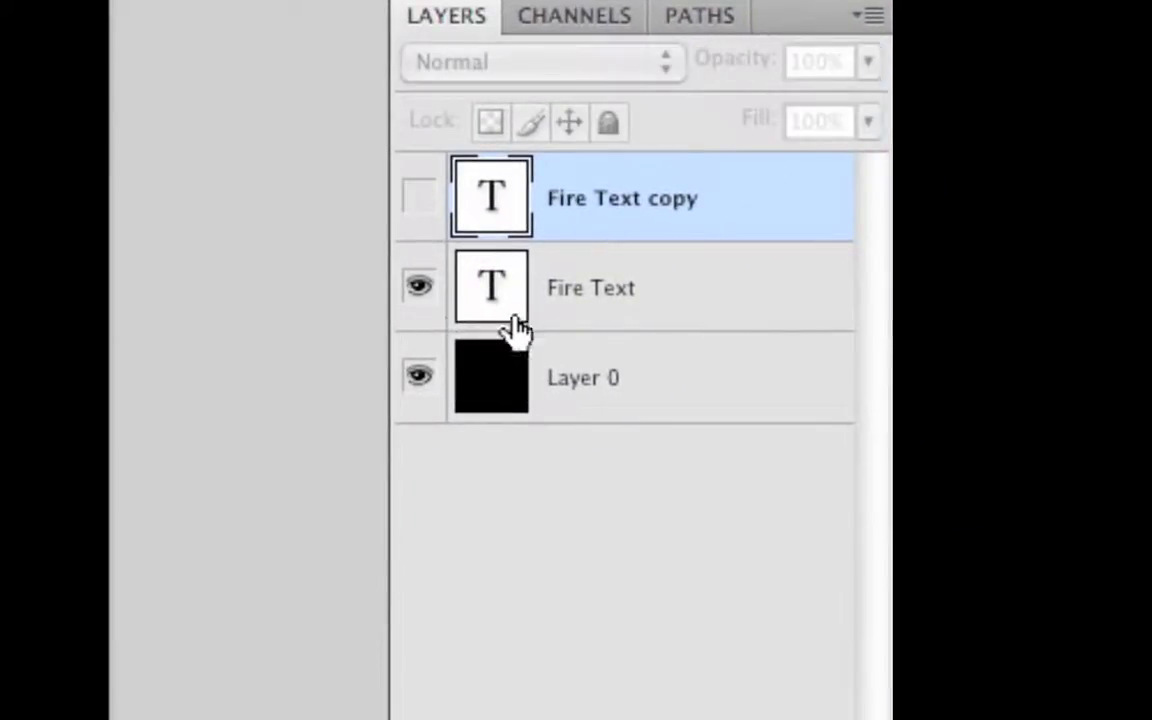
{"action": "left_click", "coordinate": [597, 287]}
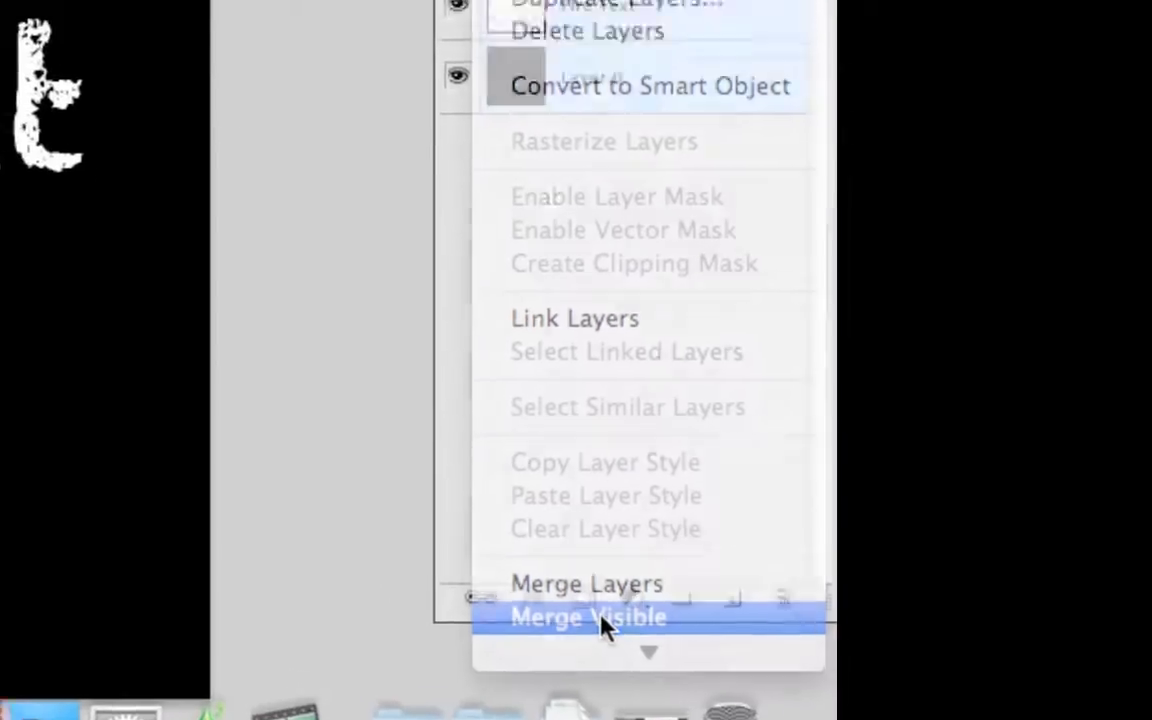
{"action": "left_click", "coordinate": [573, 580]}
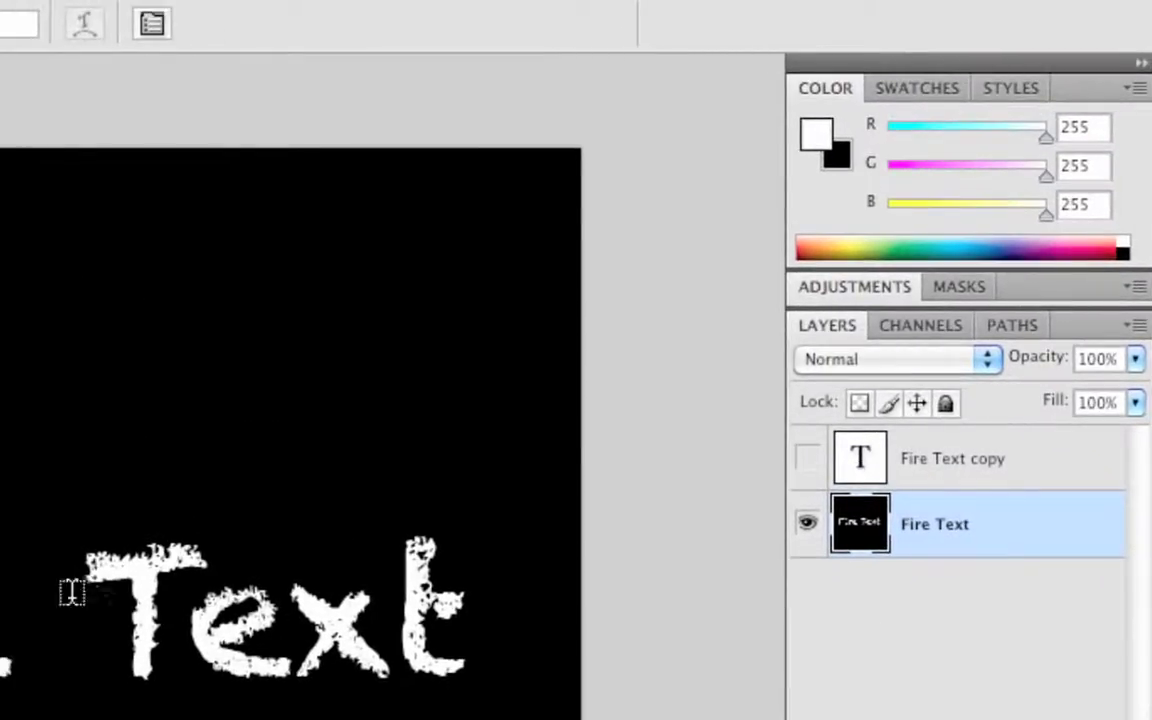
- Rotate the canvas 90° clockwise so Fire Text runs vertically
{"action": "left_click", "coordinate": [229, 9]}
{"action": "mouse_move", "coordinate": [280, 188]}
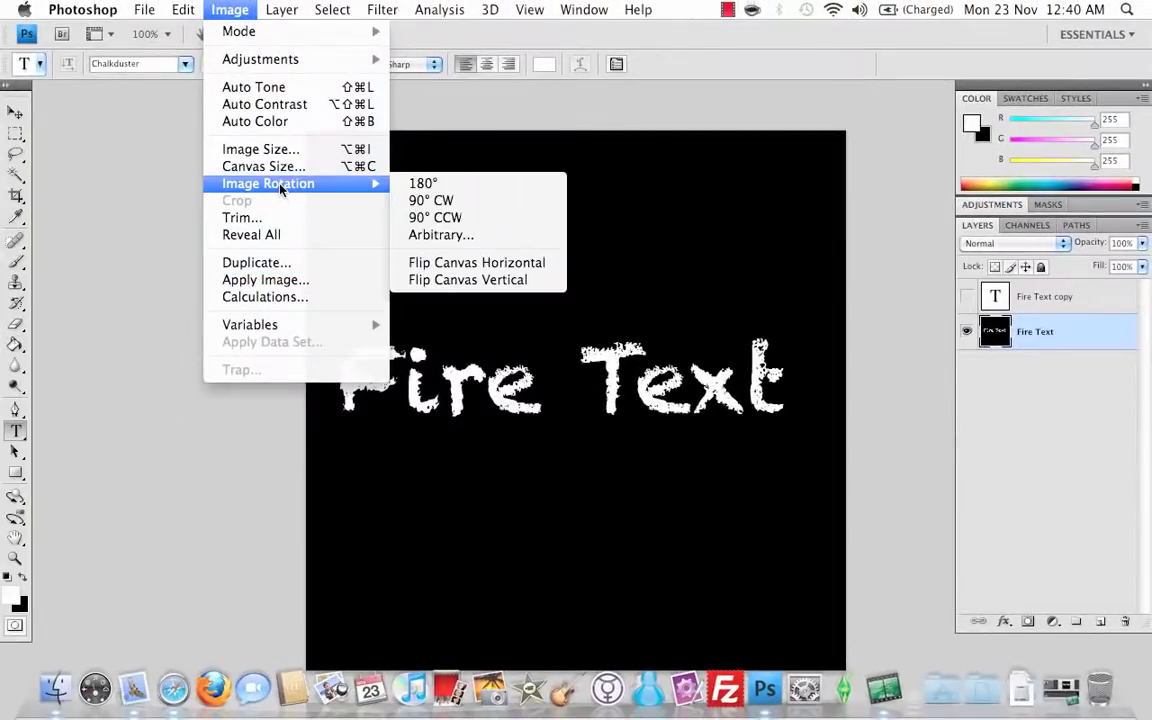
{"action": "left_click", "coordinate": [447, 203]}
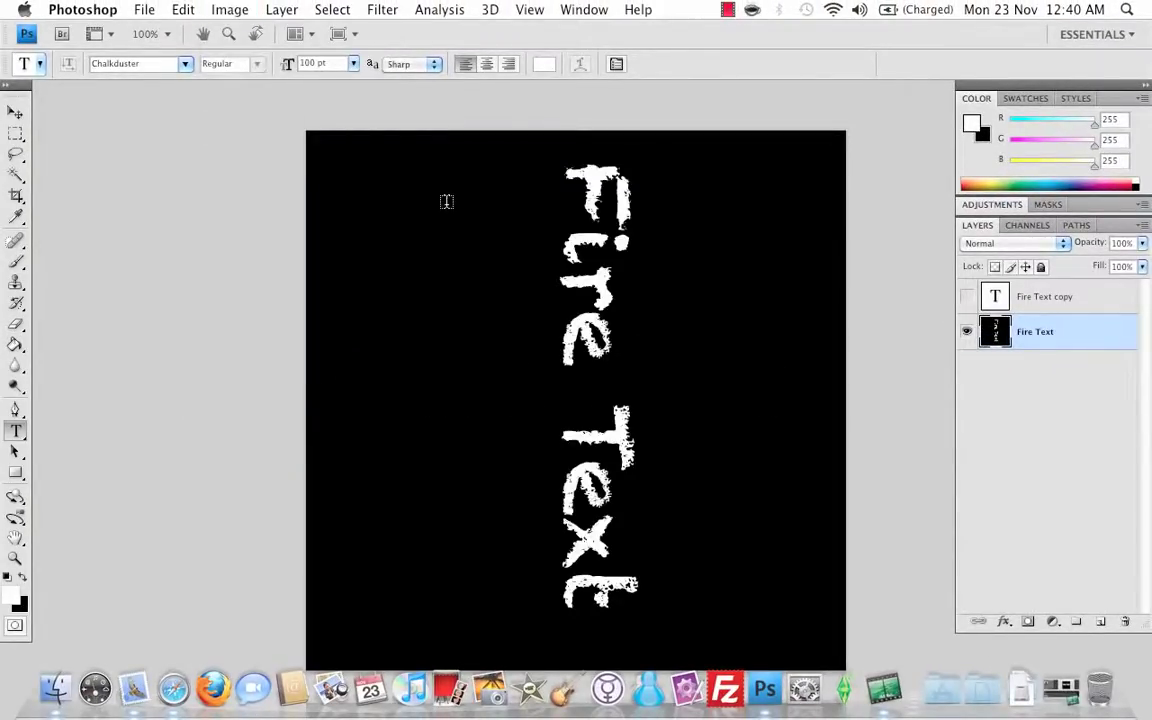
- Apply the Wind filter, repeat it twice, then undo the last pass
{"action": "left_click", "coordinate": [382, 9]}
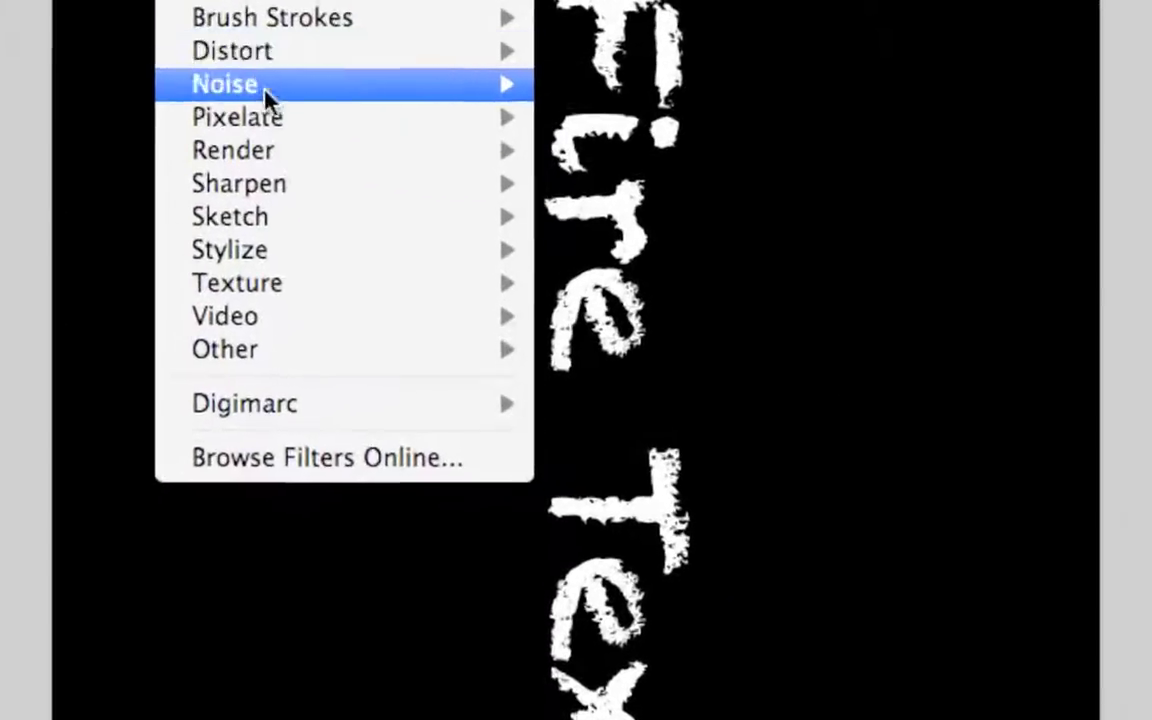
{"action": "mouse_move", "coordinate": [285, 252]}
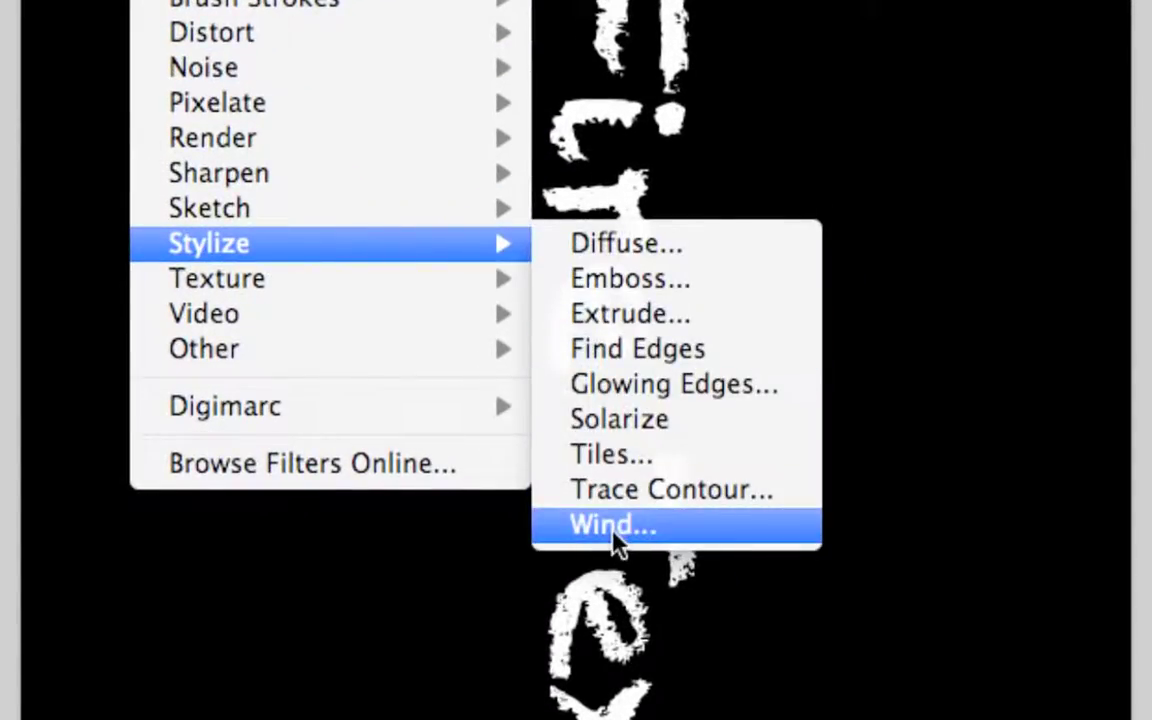
{"action": "left_click", "coordinate": [612, 527]}
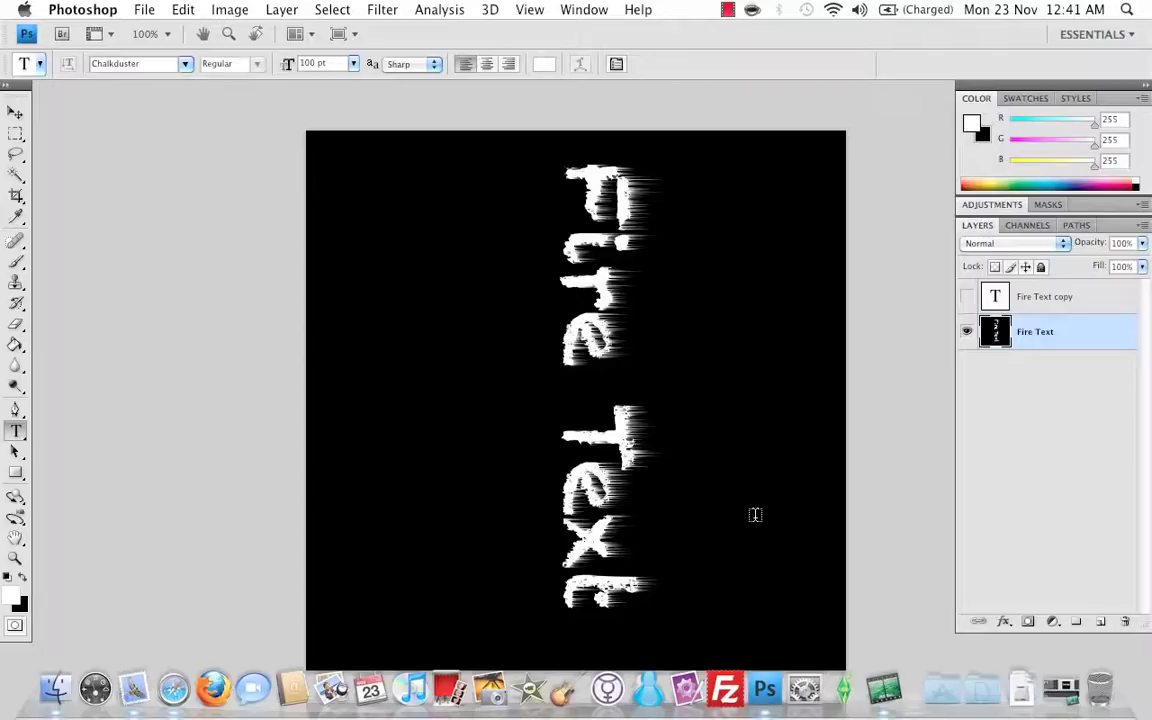
{"action": "key", "text": "super+f"}
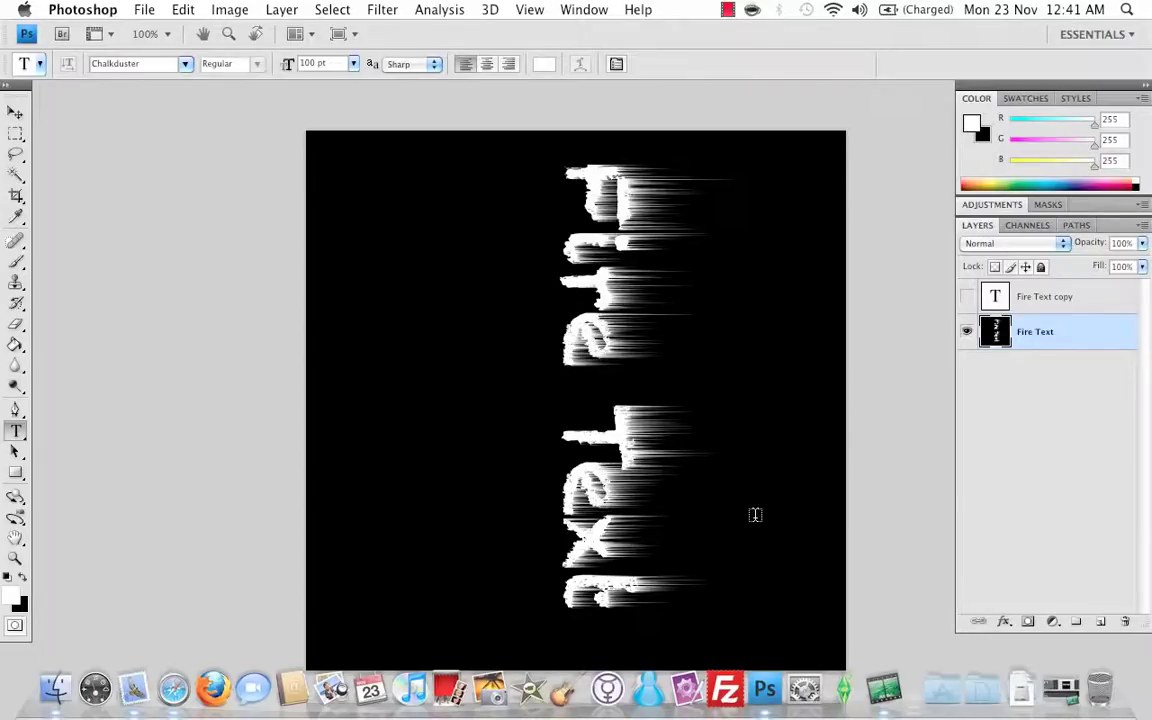
{"action": "key", "text": "super+f"}
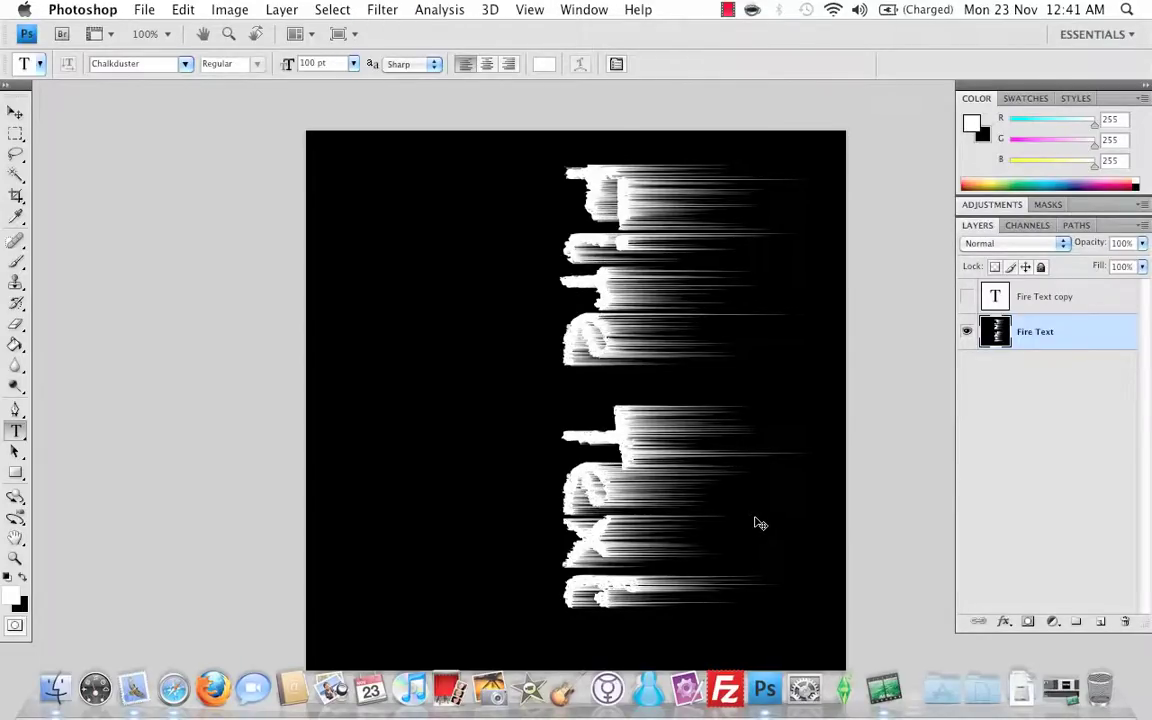
{"action": "key", "text": "super+z"}
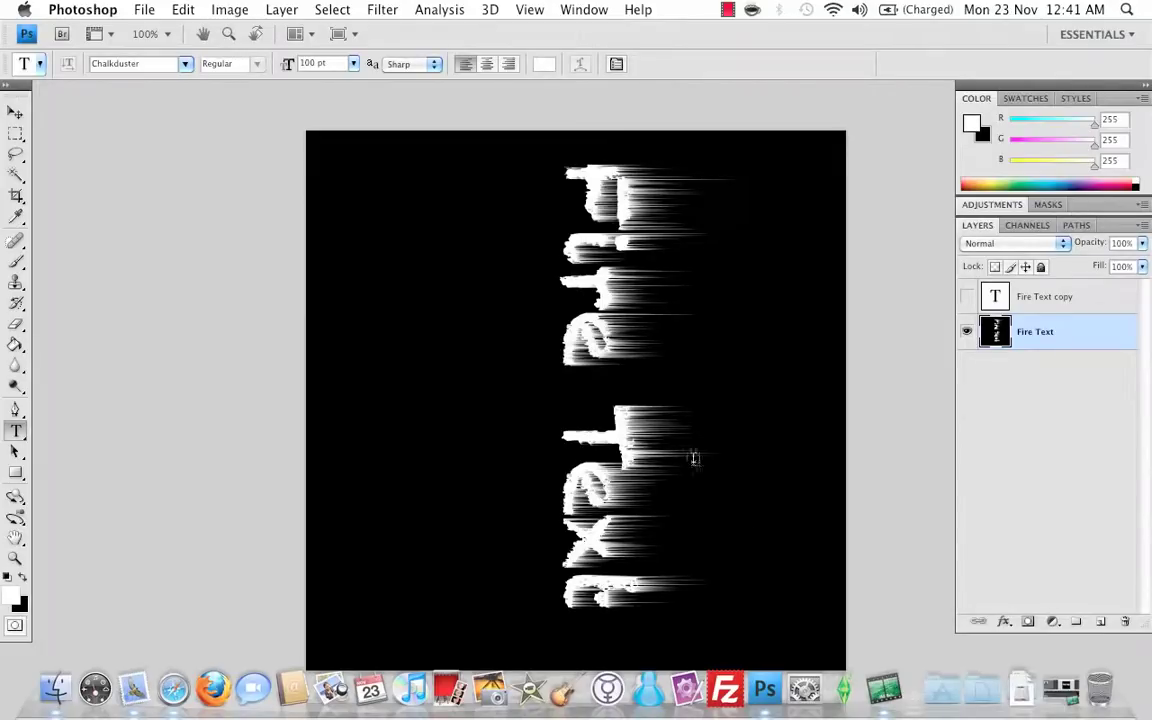
- Rotate the canvas back so Fire Text reads horizontally with streaks rising upward
{"action": "left_click", "coordinate": [241, 12]}
{"action": "mouse_move", "coordinate": [280, 195]}
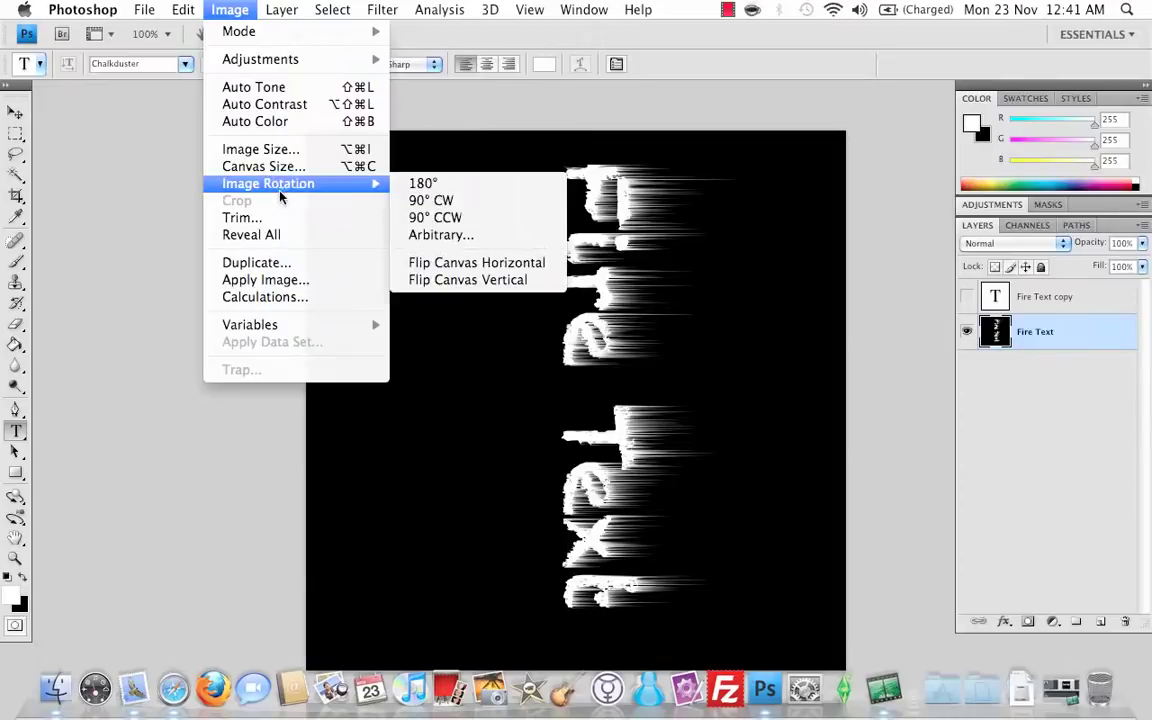
{"action": "left_click", "coordinate": [453, 228]}
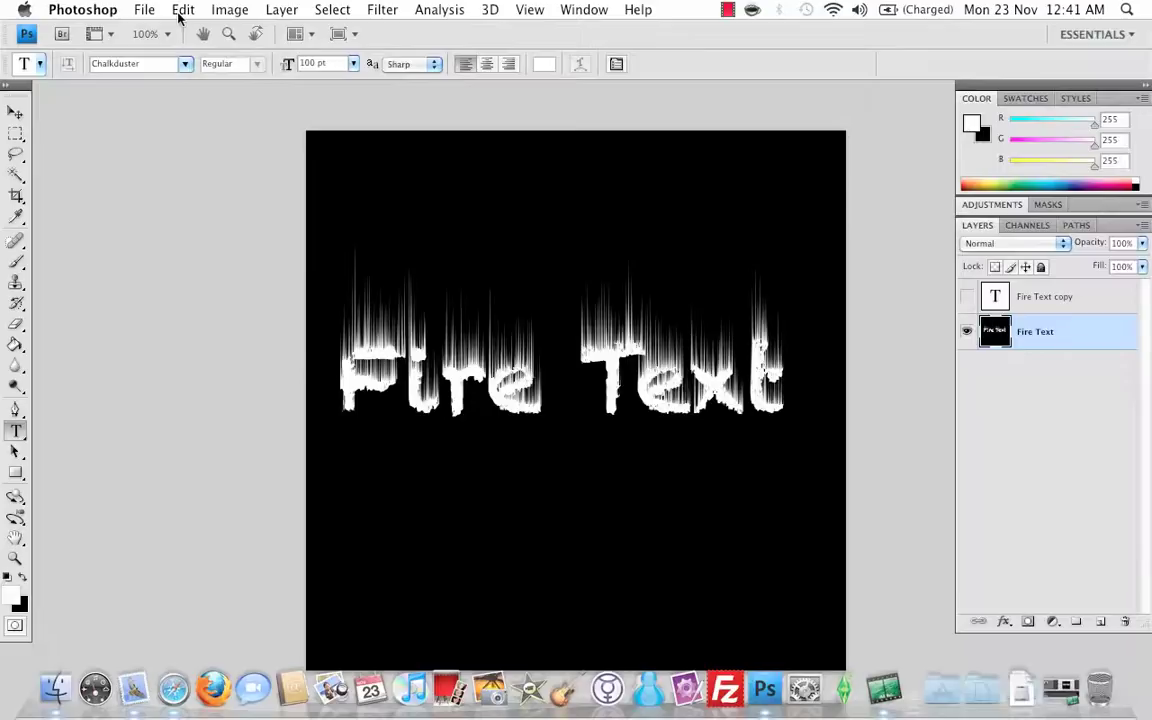
- Soften the streaky text with a 2.0-pixel Gaussian Blur
{"action": "left_click", "coordinate": [382, 10]}
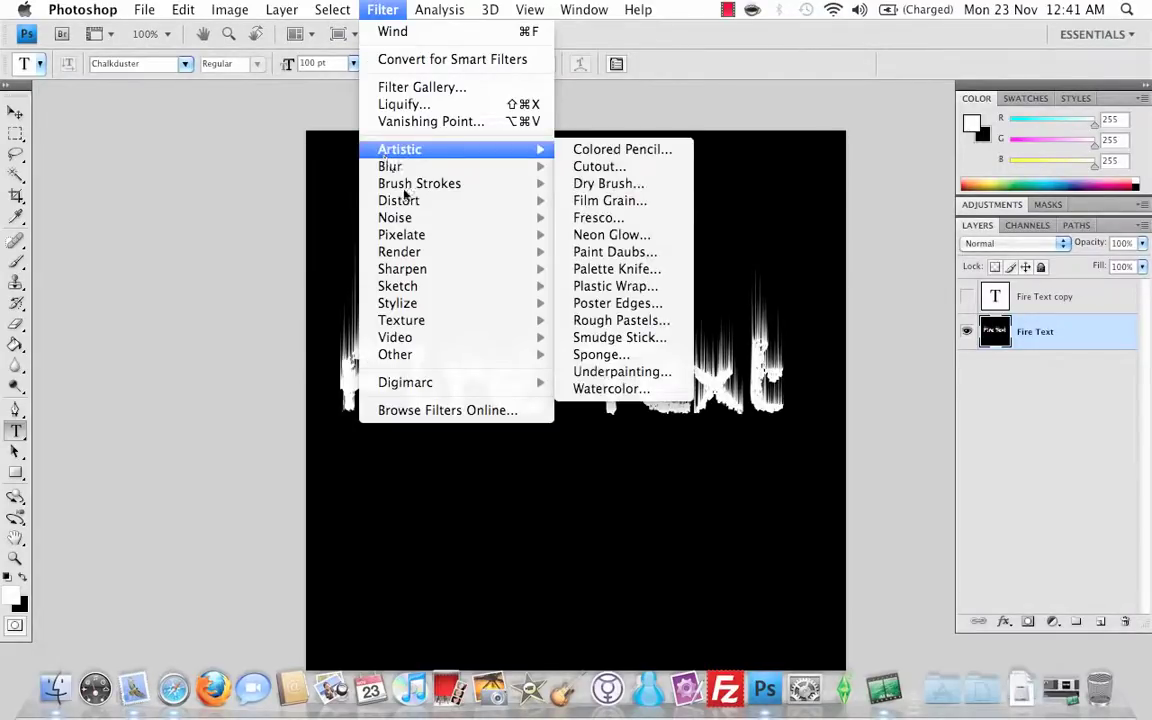
{"action": "mouse_move", "coordinate": [405, 170]}
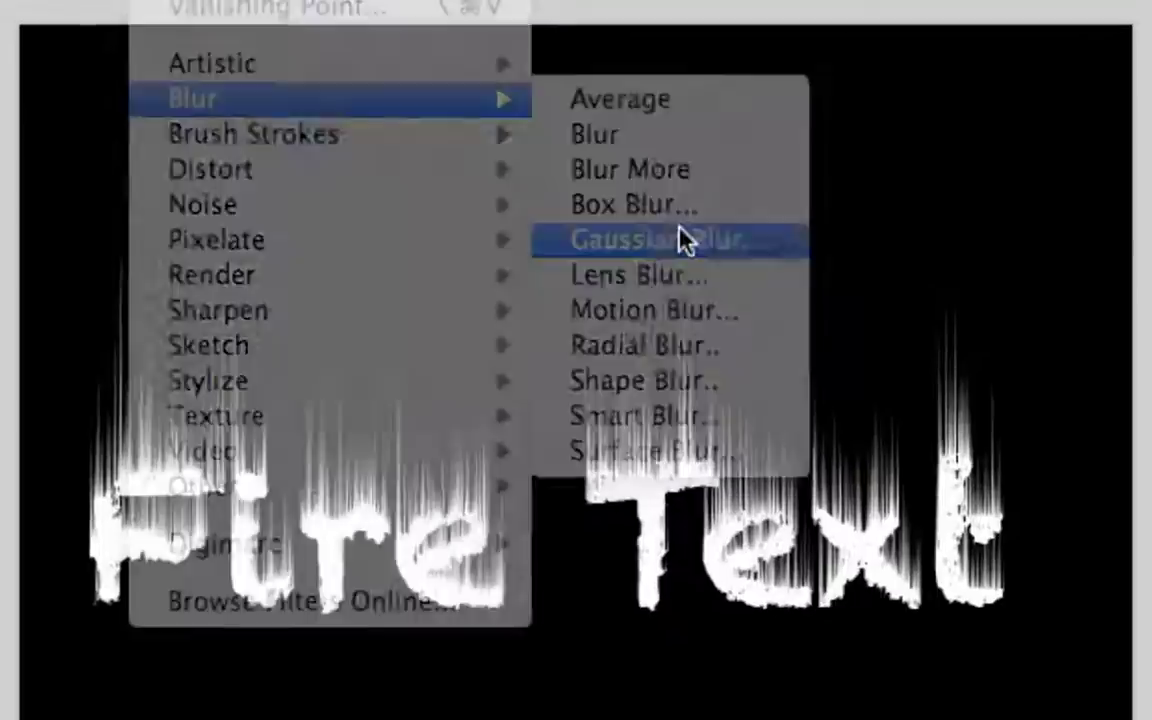
{"action": "left_click", "coordinate": [622, 234]}
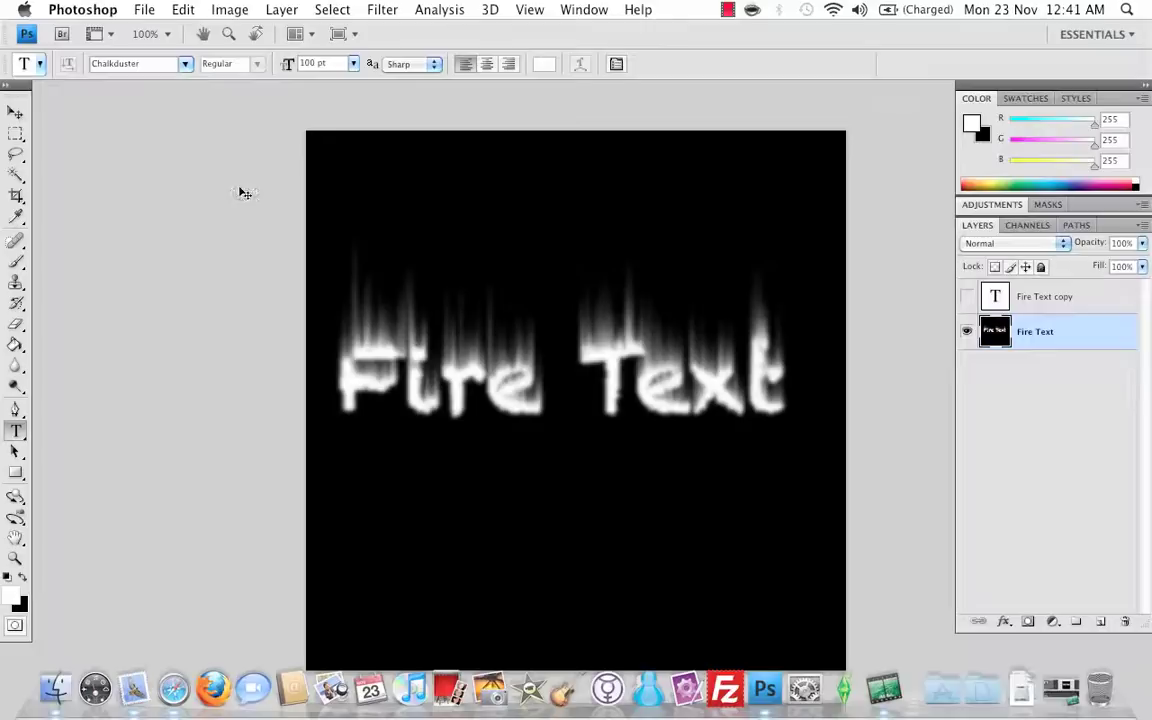
- Colorize Fire Text orange using Hue/Saturation with Hue 26 and Saturation 100
{"action": "key", "text": "super+u"}
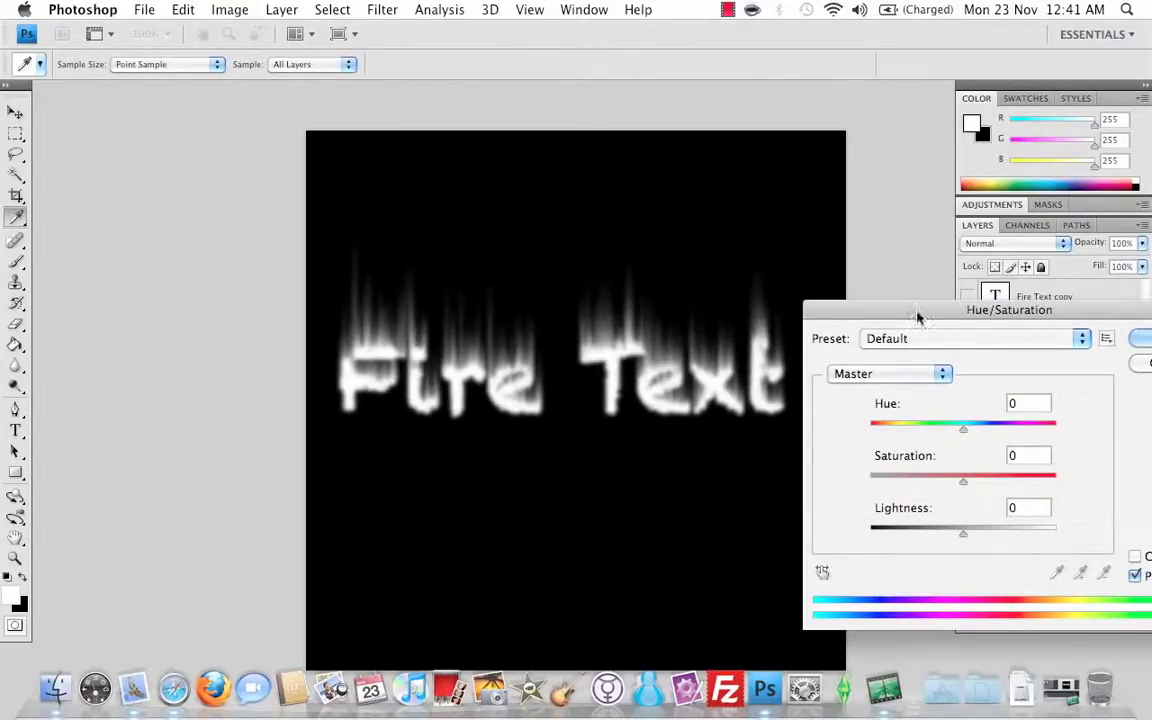
{"action": "left_click_drag", "start_coordinate": [917, 318], "coordinate": [489, 284]}
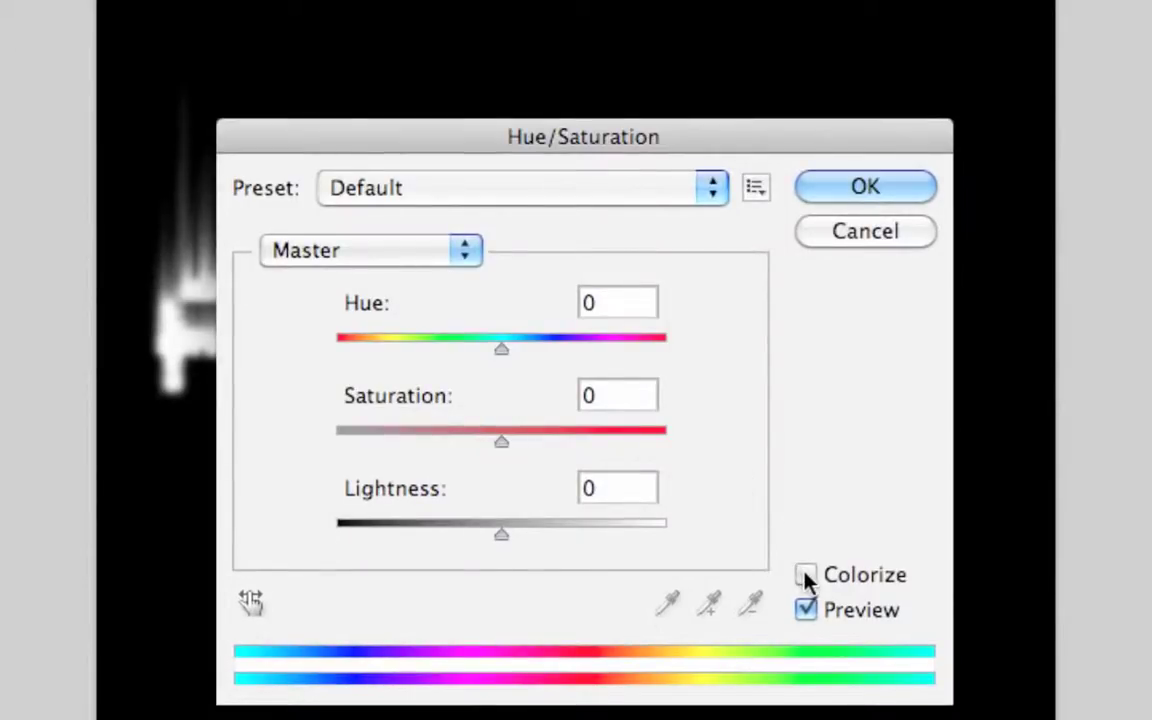
{"action": "left_click", "coordinate": [806, 576]}
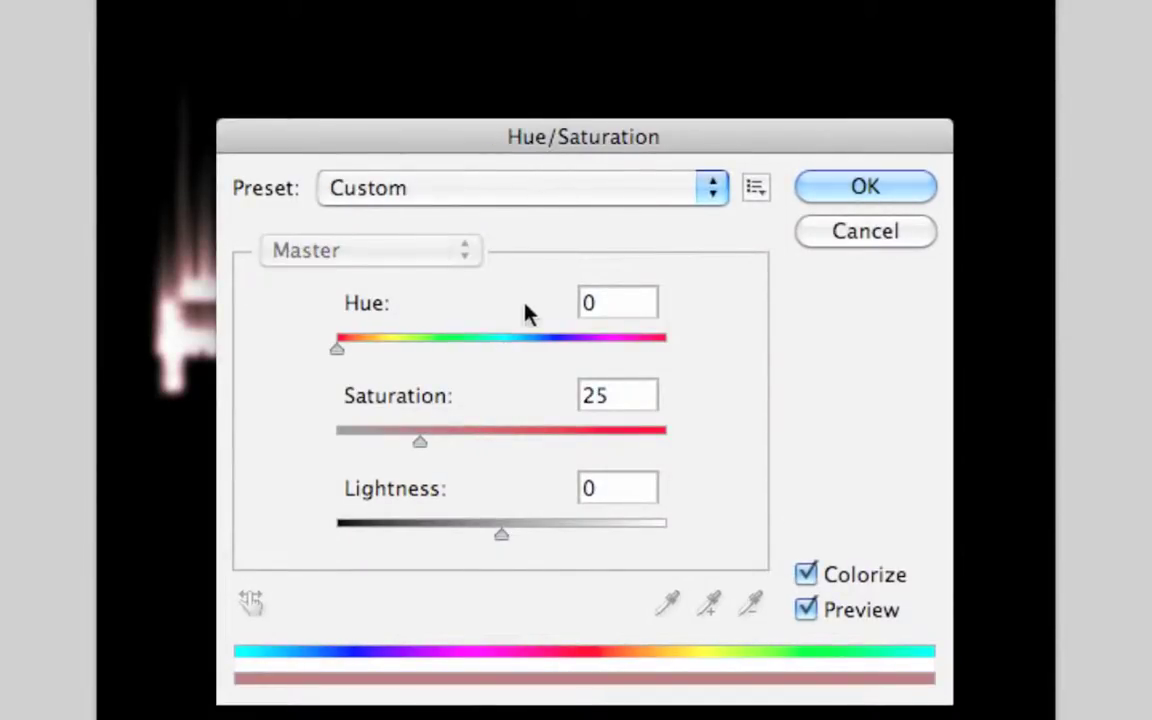
{"action": "left_click_drag", "start_coordinate": [509, 141], "coordinate": [476, 463]}
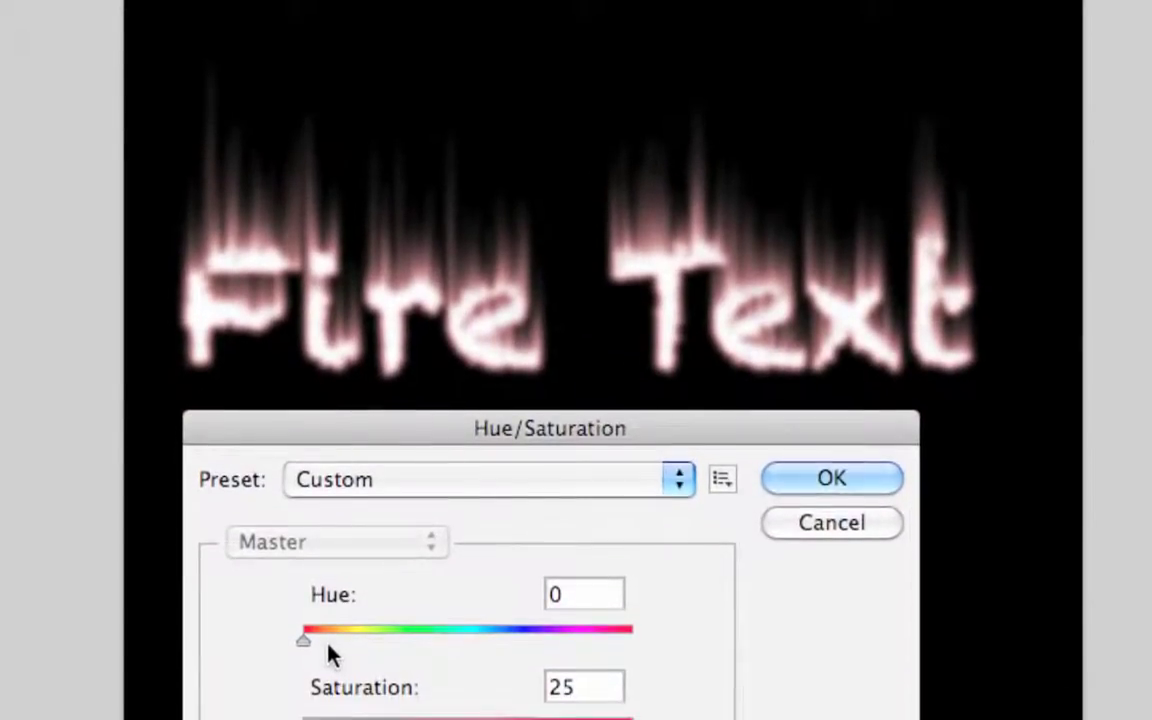
{"action": "left_click_drag", "start_coordinate": [508, 719], "coordinate": [632, 719]}
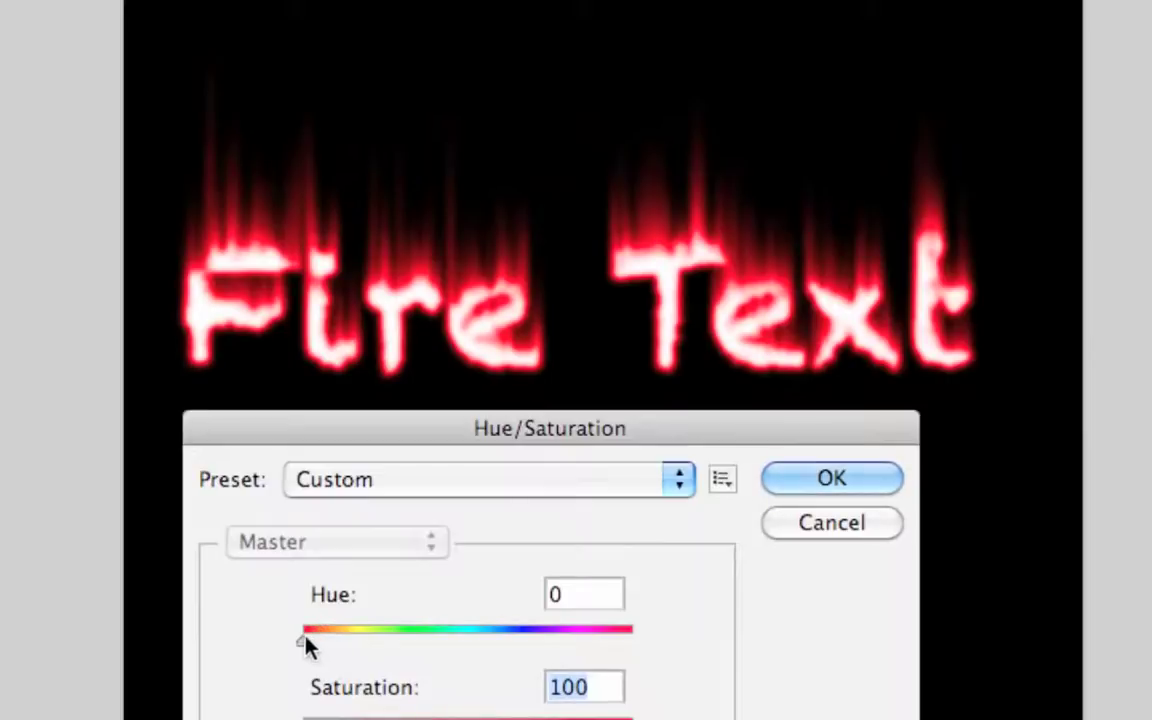
{"action": "left_click_drag", "start_coordinate": [300, 640], "coordinate": [327, 643]}
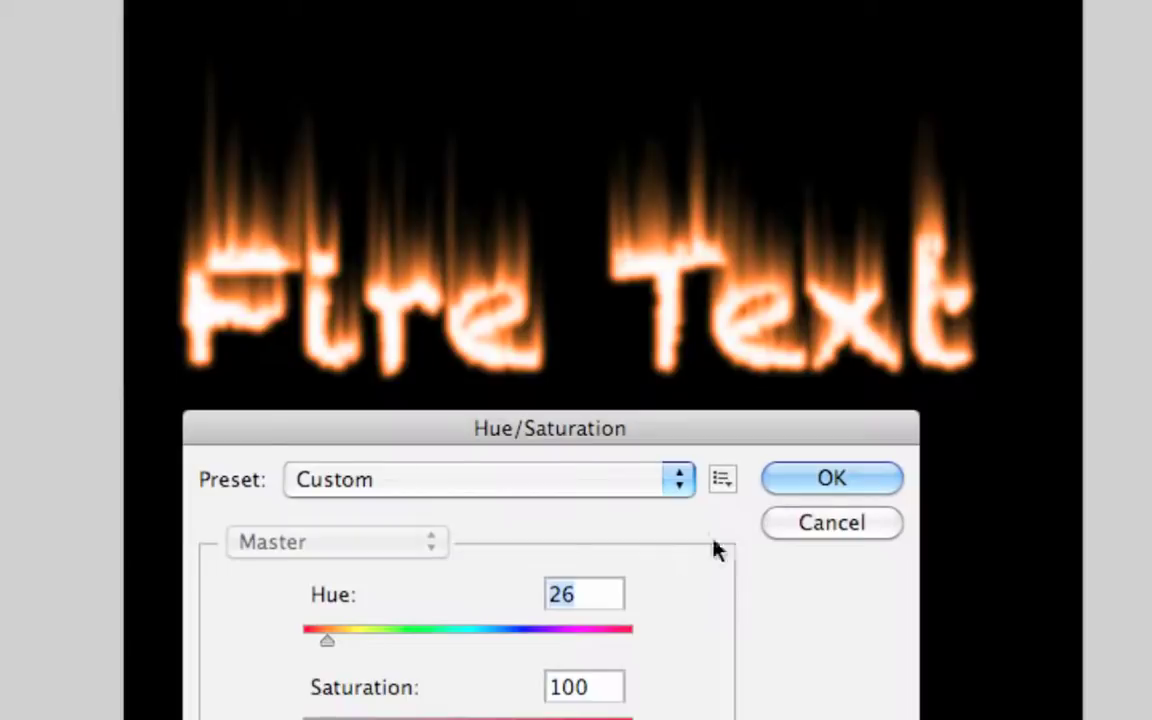
{"action": "left_click", "coordinate": [821, 488]}
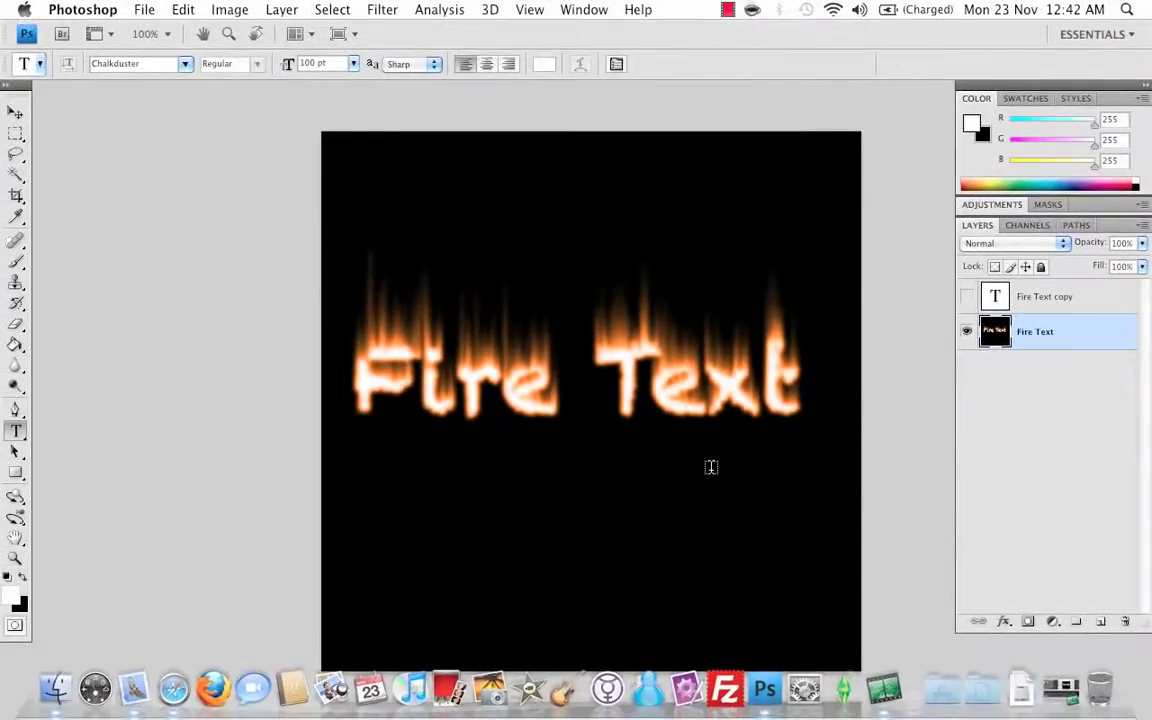
- Duplicate the orange fire layer and set the copy's blend mode to Color Dodge
{"action": "key", "text": "super+j"}
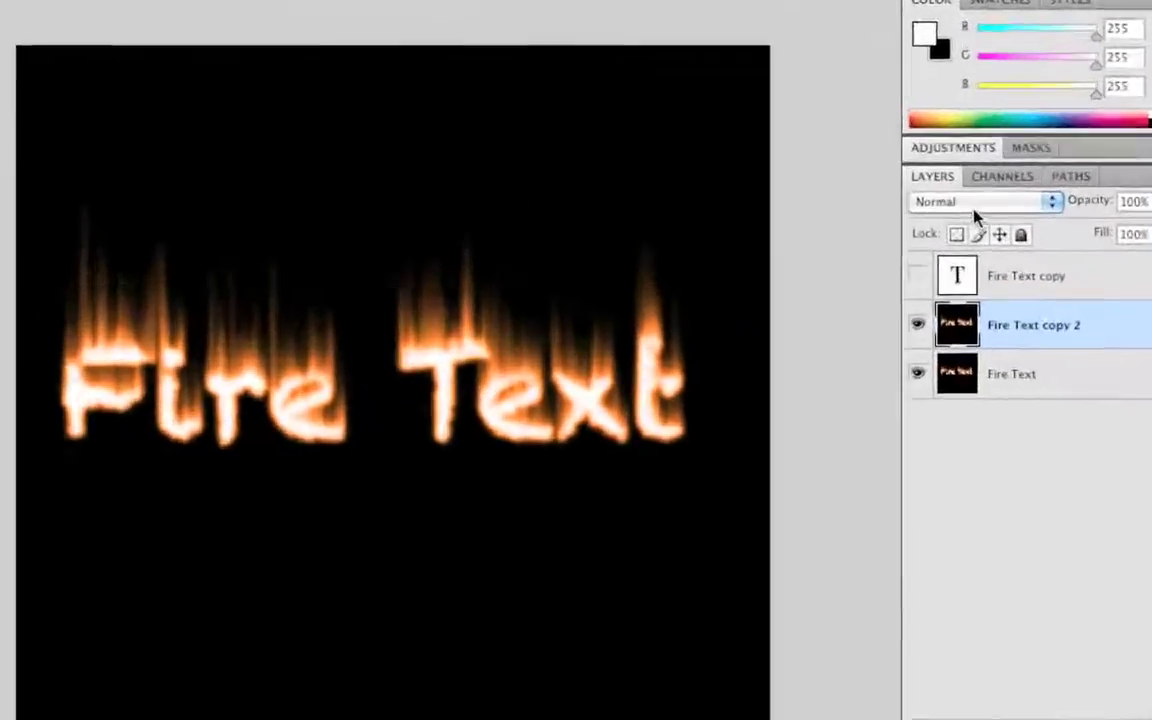
{"action": "left_click", "coordinate": [1010, 249]}
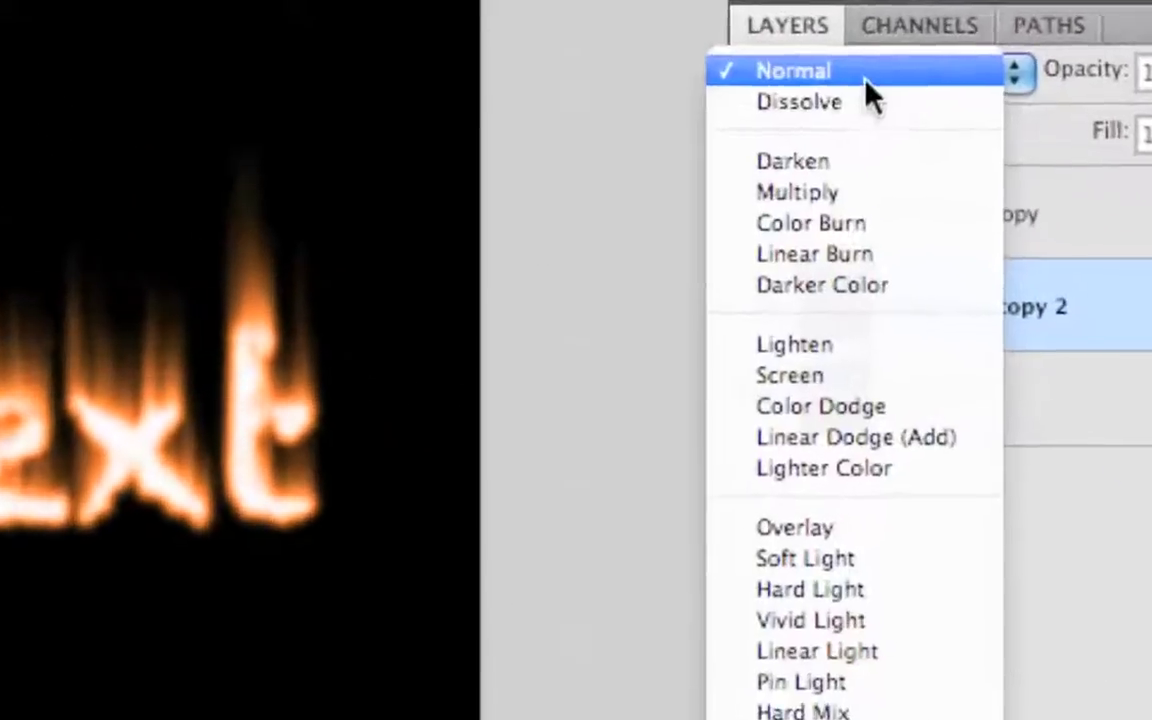
{"action": "left_click", "coordinate": [854, 410]}
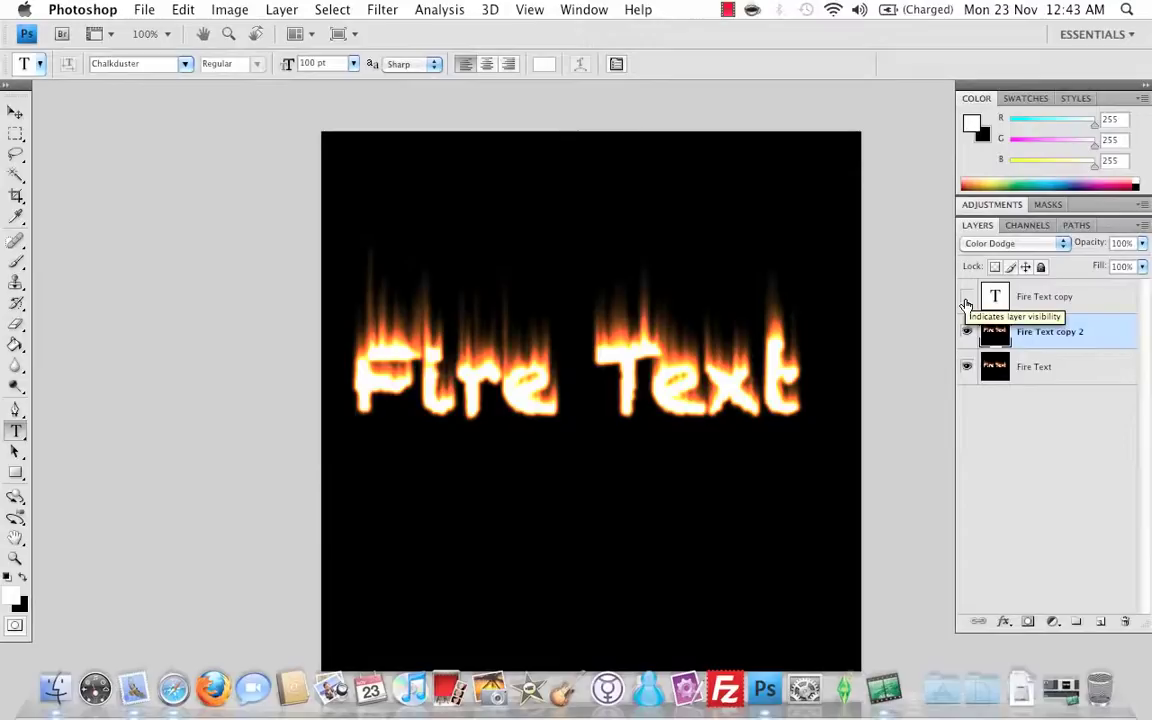
- Make the Fire Text copy type layer visible and open its Blending Options
{"action": "left_click", "coordinate": [998, 297]}
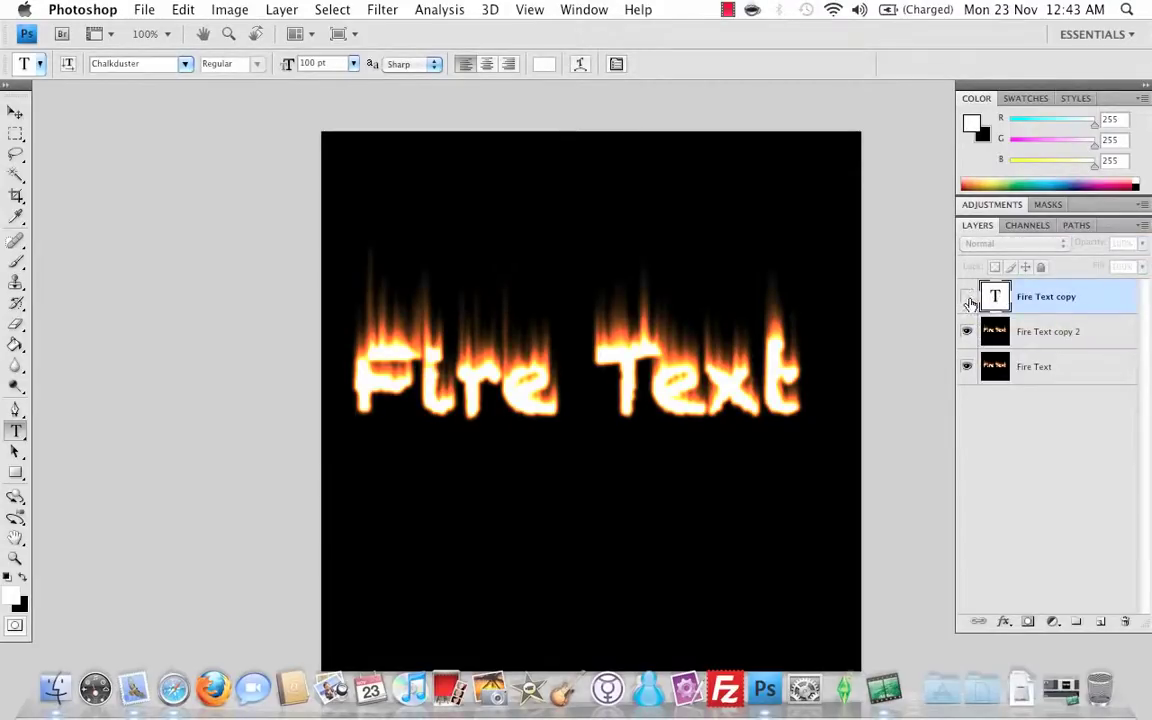
{"action": "left_click", "coordinate": [968, 299]}
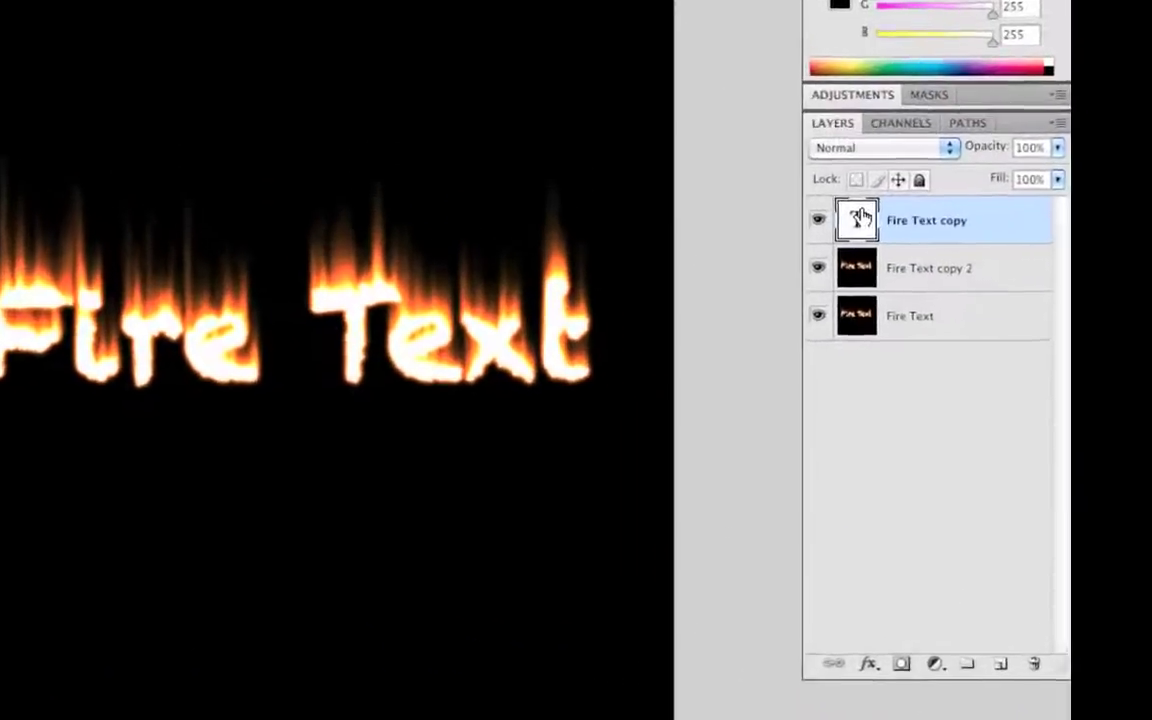
{"action": "right_click", "coordinate": [990, 290]}
{"action": "left_click", "coordinate": [962, 300]}
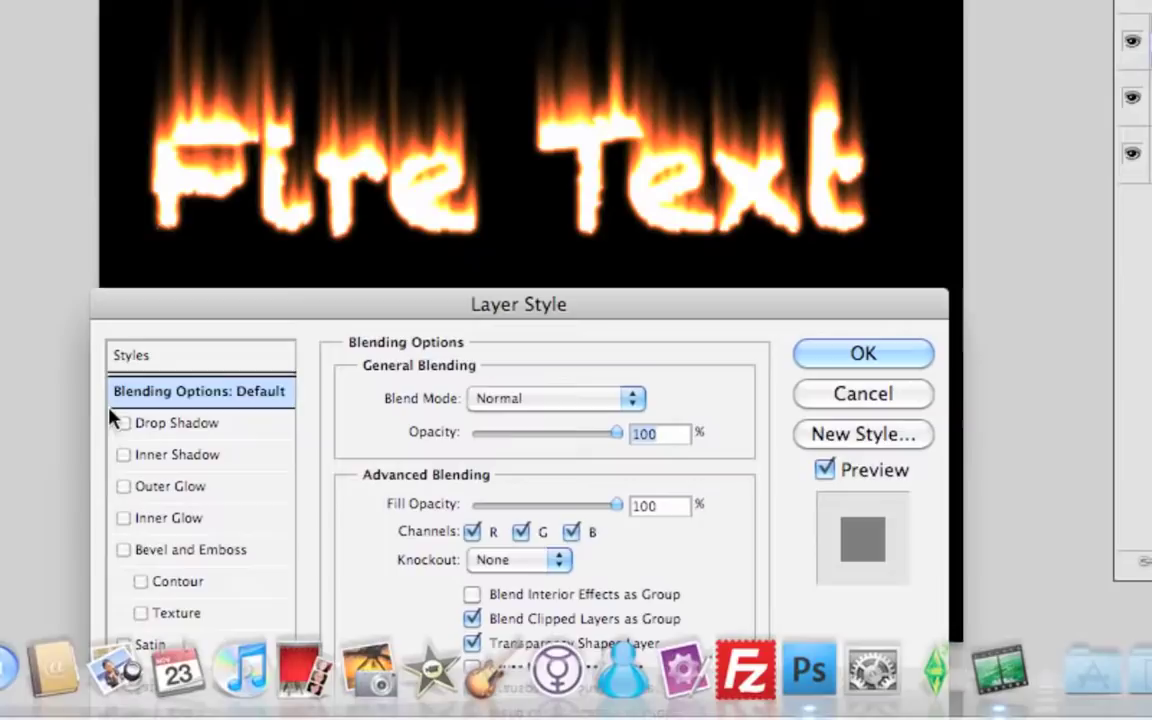
- Add a Drop Shadow with -90° angle, distance 2, size 2 and 60% opacity
{"action": "left_click", "coordinate": [122, 425]}
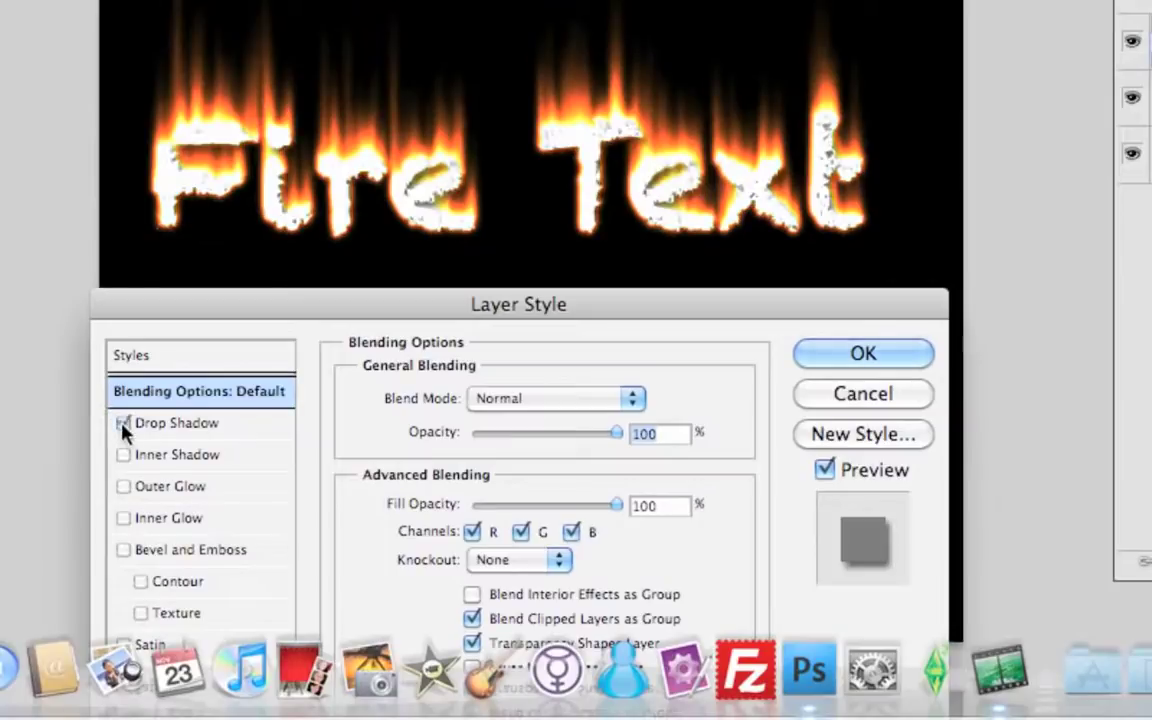
{"action": "left_click", "coordinate": [226, 426]}
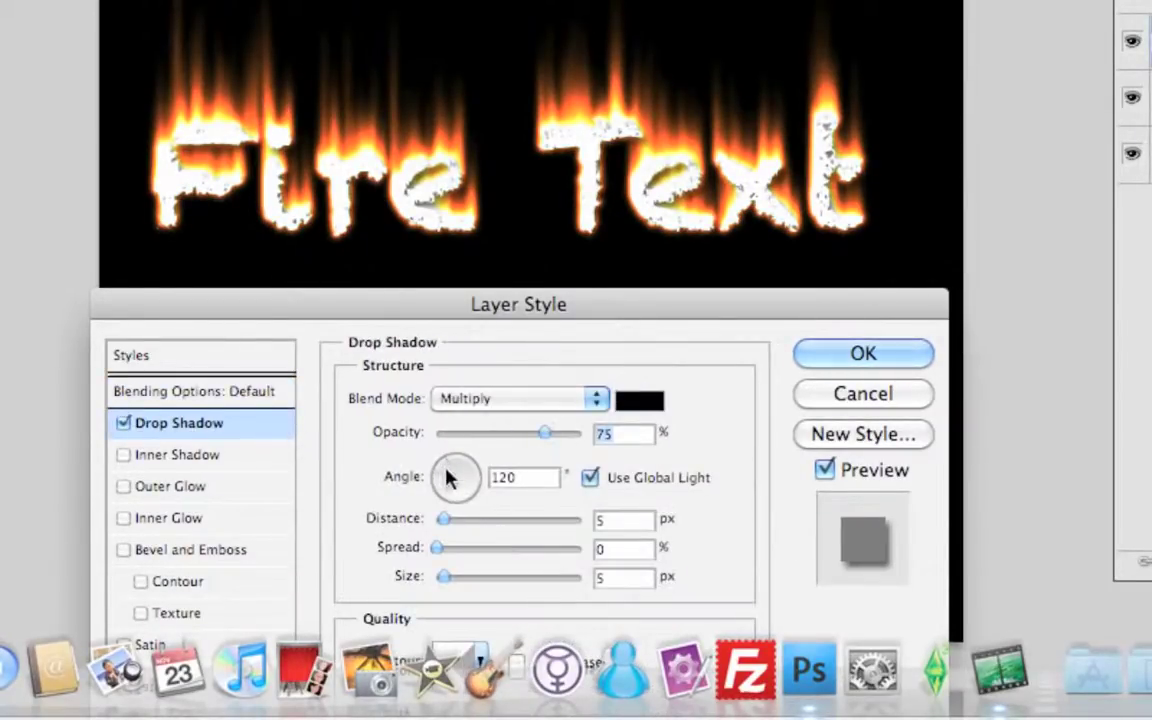
{"action": "left_click_drag", "start_coordinate": [448, 479], "coordinate": [455, 513]}
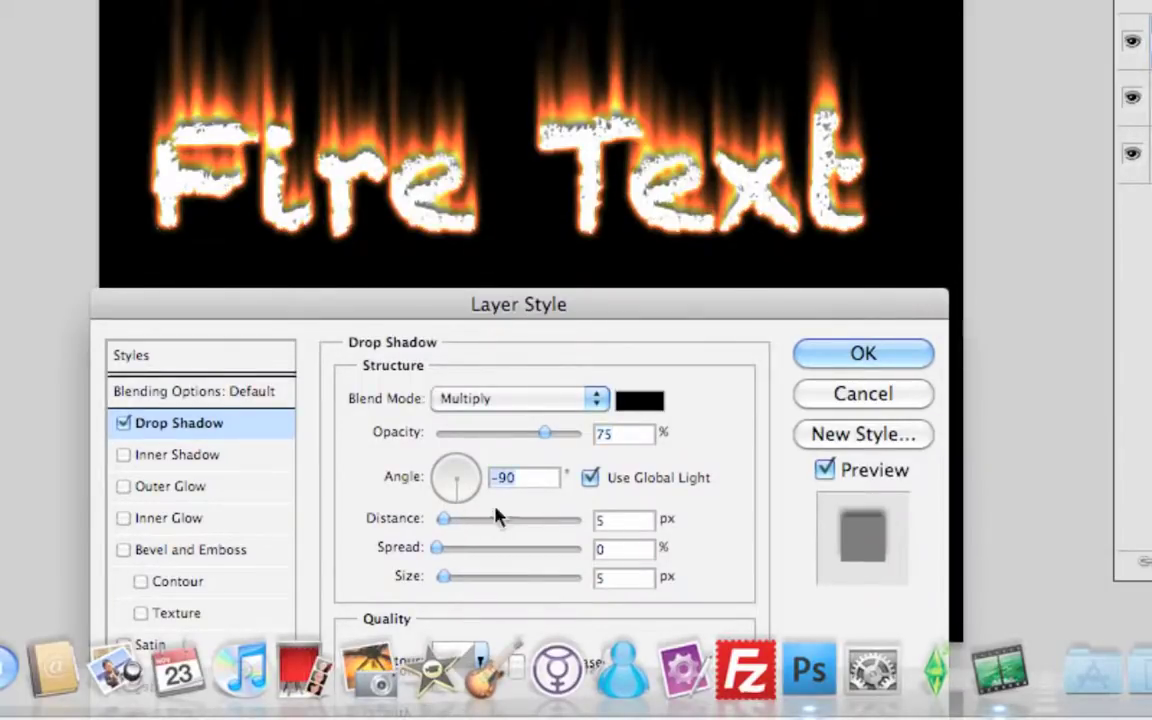
{"action": "left_click", "coordinate": [622, 520]}
{"action": "type", "text": "2"}
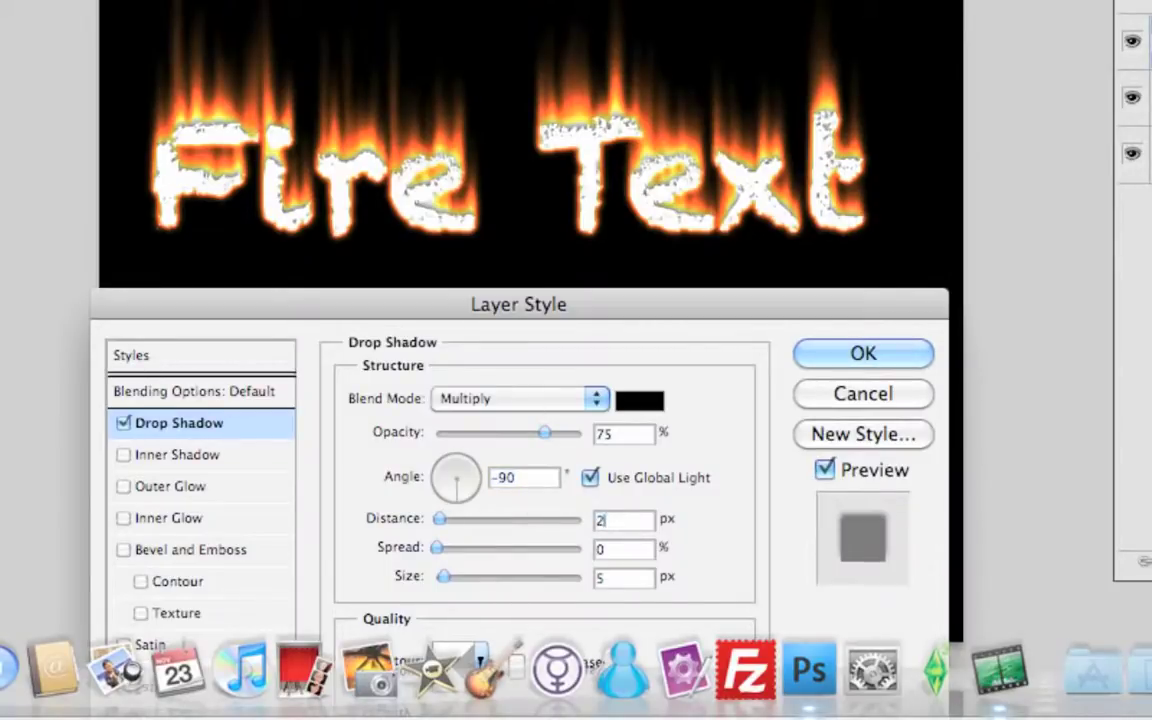
{"action": "left_click", "coordinate": [622, 580]}
{"action": "type", "text": "2"}
{"action": "left_click", "coordinate": [610, 438]}
{"action": "type", "text": "60"}
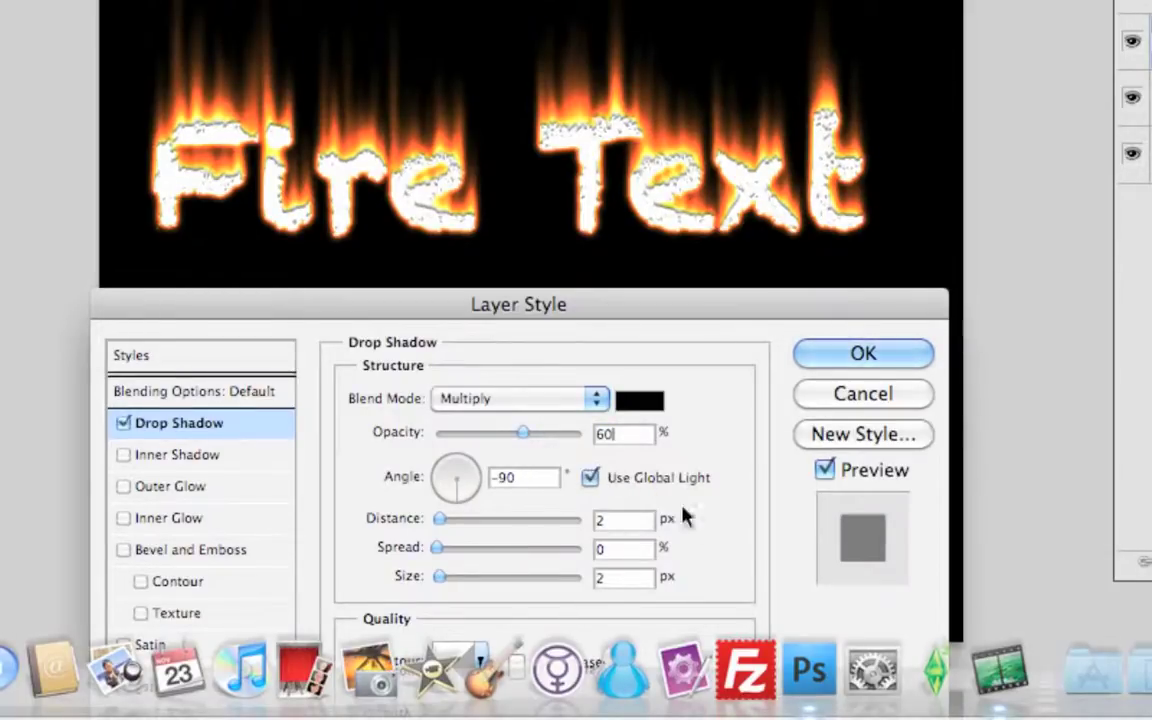
- Add an Inner Shadow to the text, entering 60 and setting distance and size to 2
{"action": "left_click", "coordinate": [165, 455]}
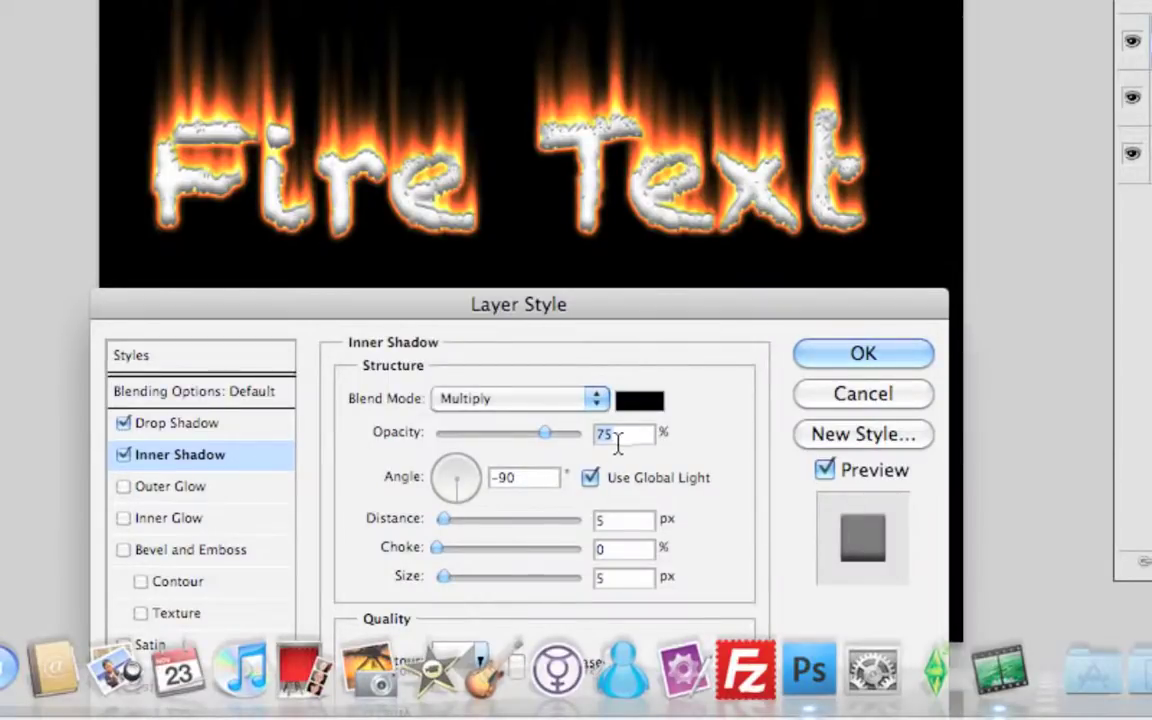
{"action": "type", "text": "60"}
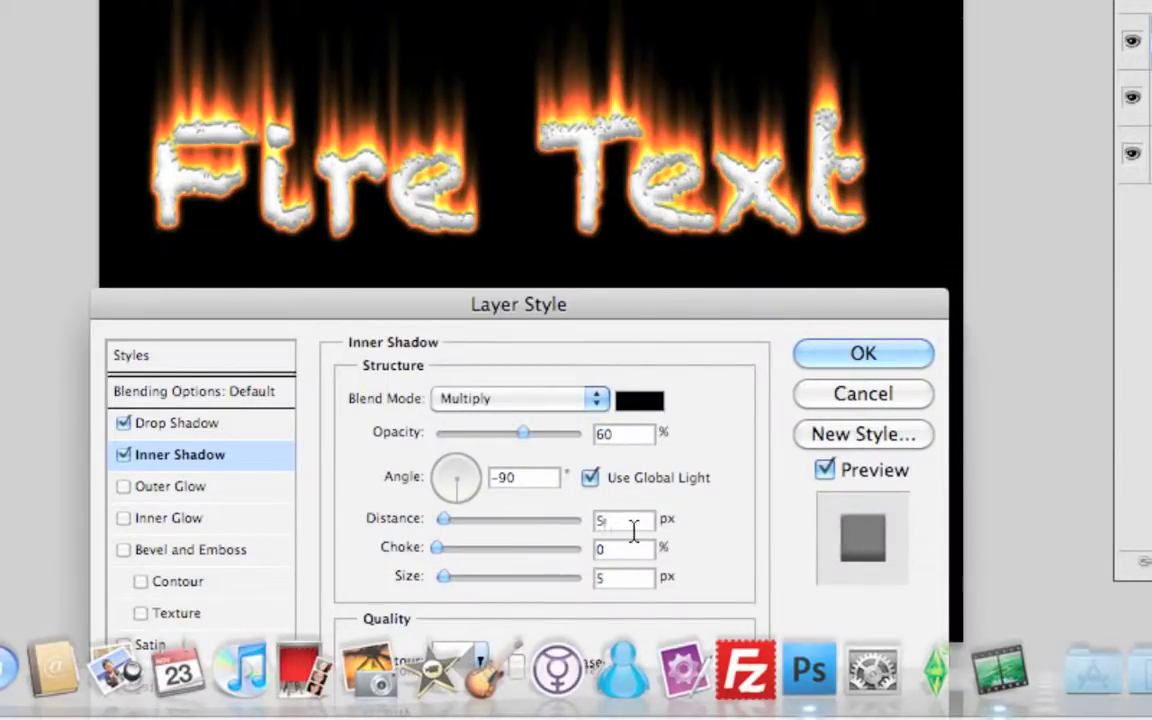
{"action": "double_click", "coordinate": [604, 520]}
{"action": "type", "text": "2"}
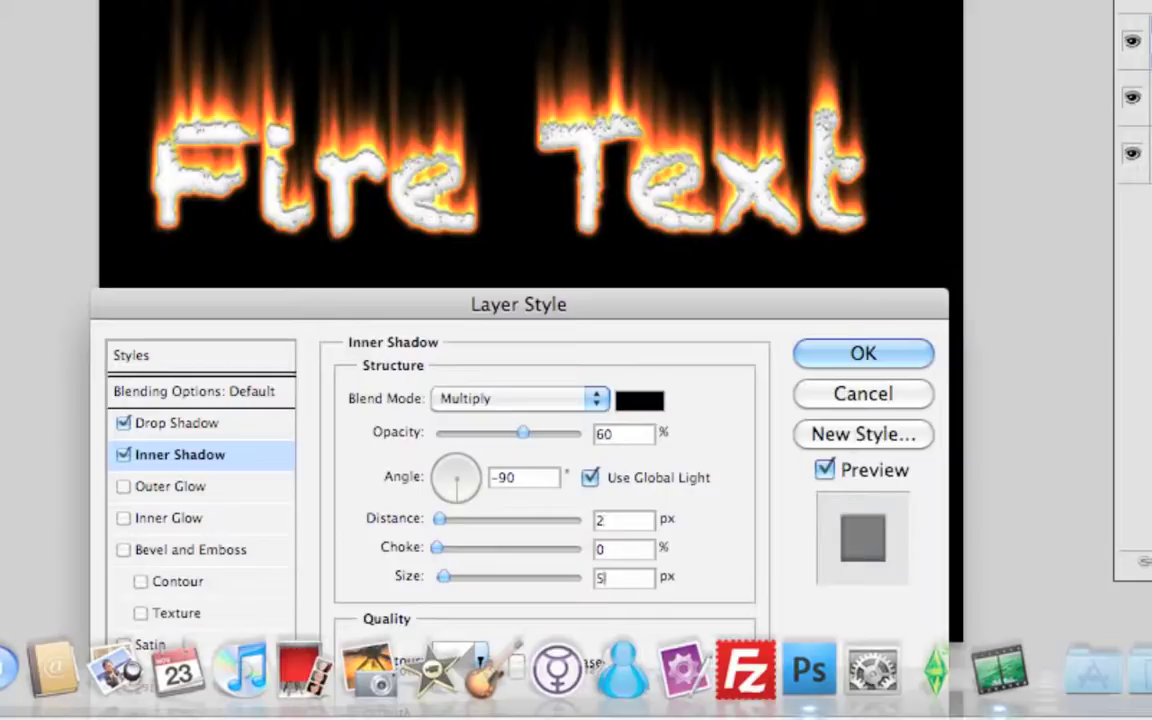
{"action": "double_click", "coordinate": [603, 578]}
{"action": "type", "text": "2"}
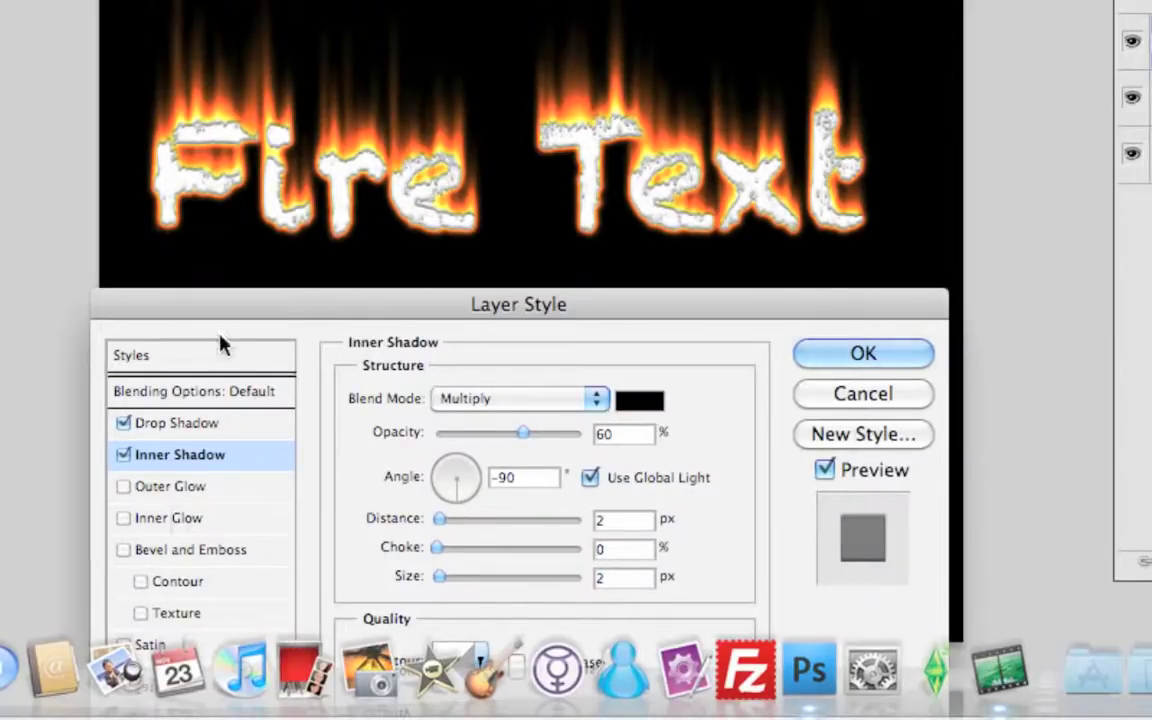
- Add a red Color Overlay, adjust its opacity, and apply the layer style
{"action": "mouse_move", "coordinate": [219, 321]}
{"action": "left_mouse_down"}
{"action": "mouse_move", "coordinate": [219, 206]}
{"action": "mouse_move", "coordinate": [225, 331]}
{"action": "left_mouse_up"}
{"action": "left_click", "coordinate": [180, 562]}
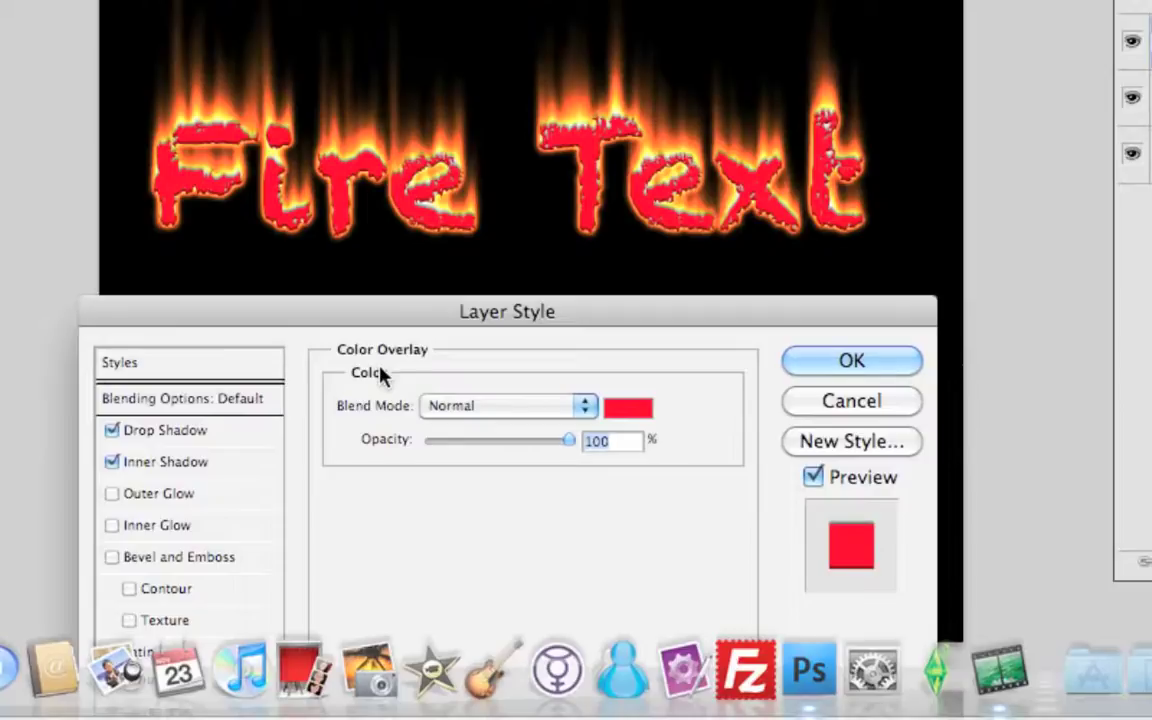
{"action": "key", "text": "shift+Down"}
{"action": "key", "text": "Up"}
{"action": "key", "text": "Up"}
{"action": "key", "text": "Up"}
{"action": "key", "text": "Up"}
{"action": "key", "text": "Up"}
{"action": "key", "text": "Up"}
{"action": "key", "text": "Up"}
{"action": "key", "text": "Up"}
{"action": "key", "text": "Up"}
{"action": "key", "text": "Up"}
{"action": "type", "text": "18"}
{"action": "key", "text": "shift+Up"}
{"action": "key", "text": "shift+Up"}
{"action": "key", "text": "shift+Up"}
{"action": "key", "text": "shift+Up"}
{"action": "key", "text": "shift+Up"}
{"action": "key", "text": "shift+Up"}
{"action": "key", "text": "shift+Up"}
{"action": "key", "text": "shift+Up"}
{"action": "key", "text": "shift+Up"}
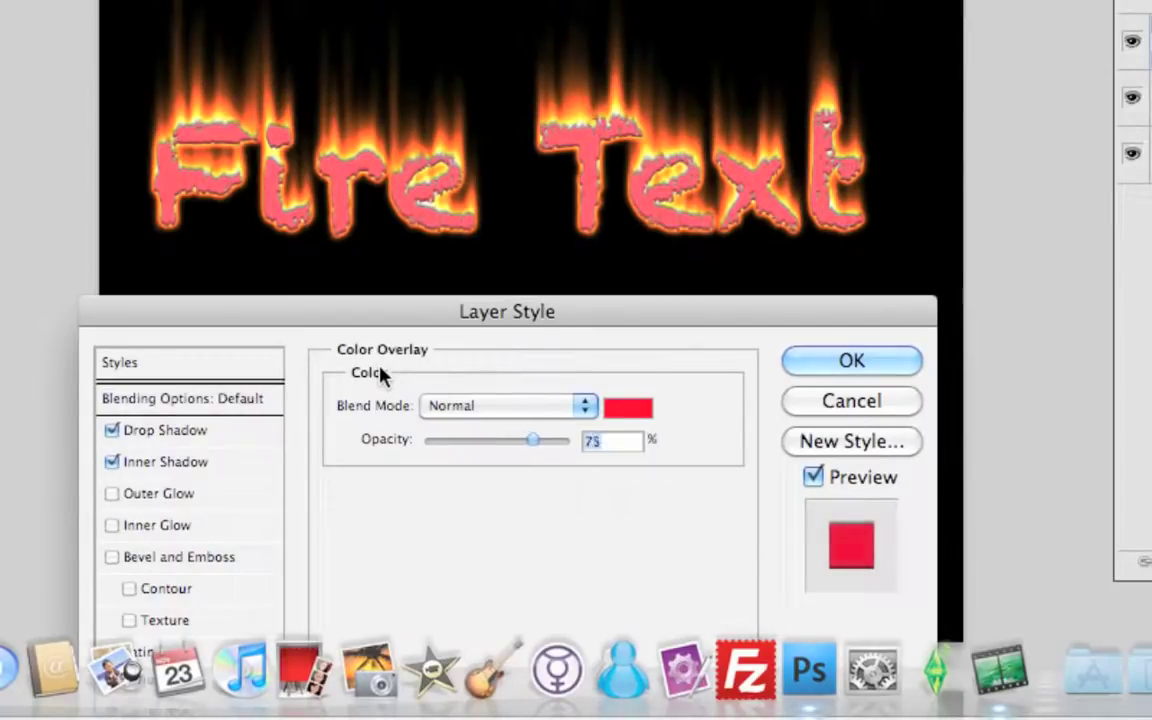
{"action": "left_click", "coordinate": [885, 366]}
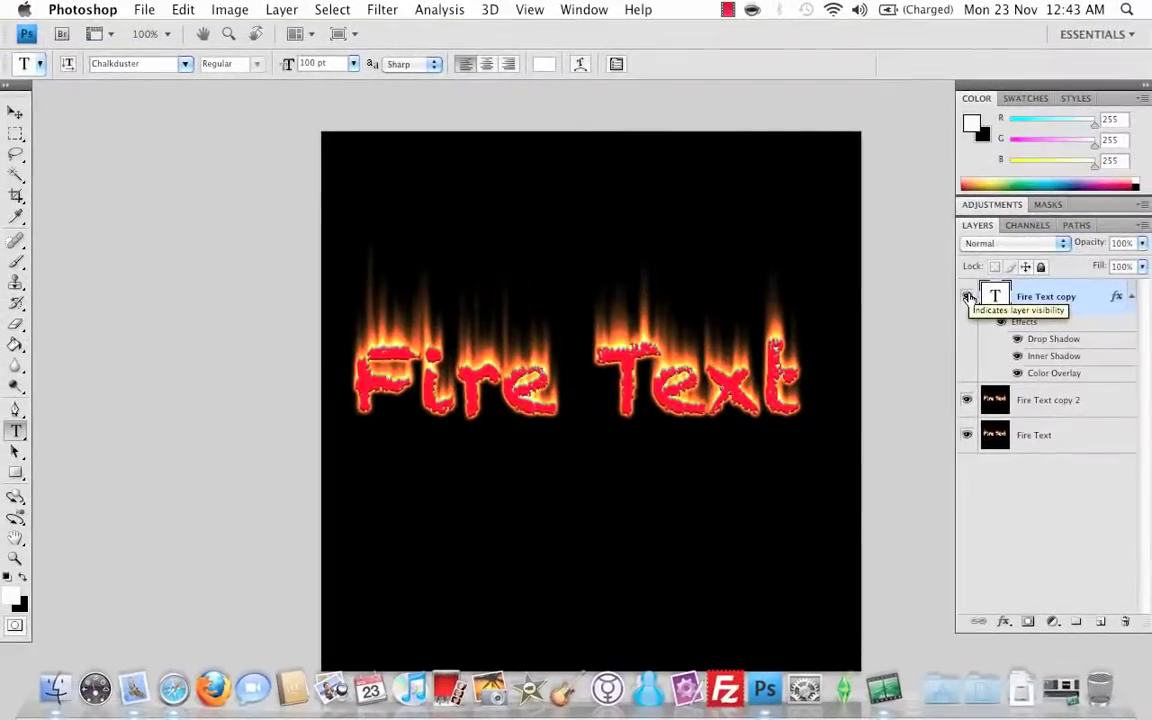
- Hide the red text layer and select both Fire Text copy 2 and Fire Text layers
{"action": "left_click", "coordinate": [1133, 44]}
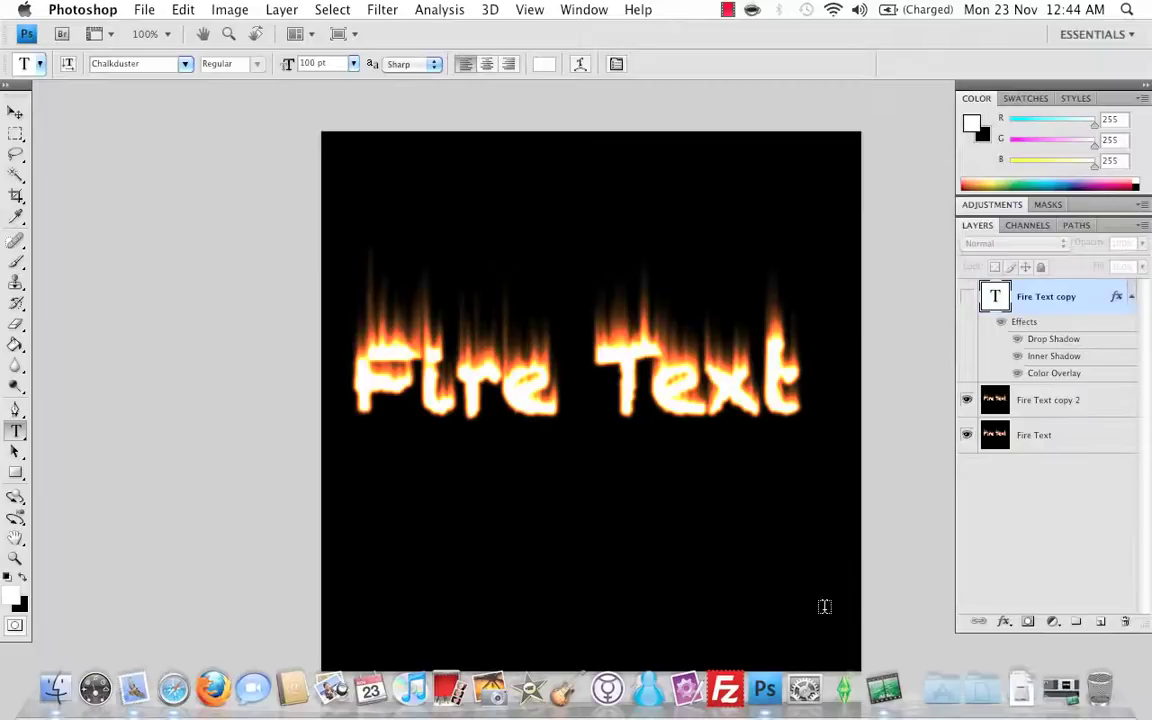
{"action": "left_click", "coordinate": [1004, 400]}
{"action": "left_click", "coordinate": [1000, 436], "text": "shift"}
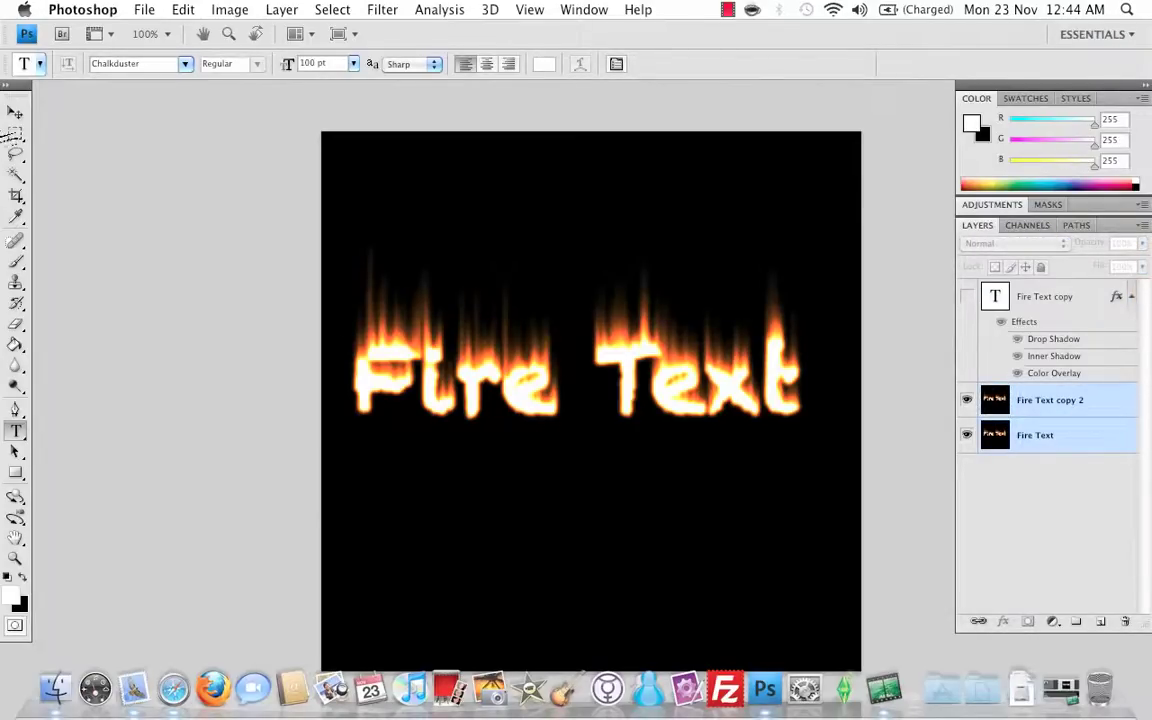
- Copy Merged a rectangle around the fire text, deselect, and paste it as Layer 1
{"action": "left_click", "coordinate": [15, 133]}
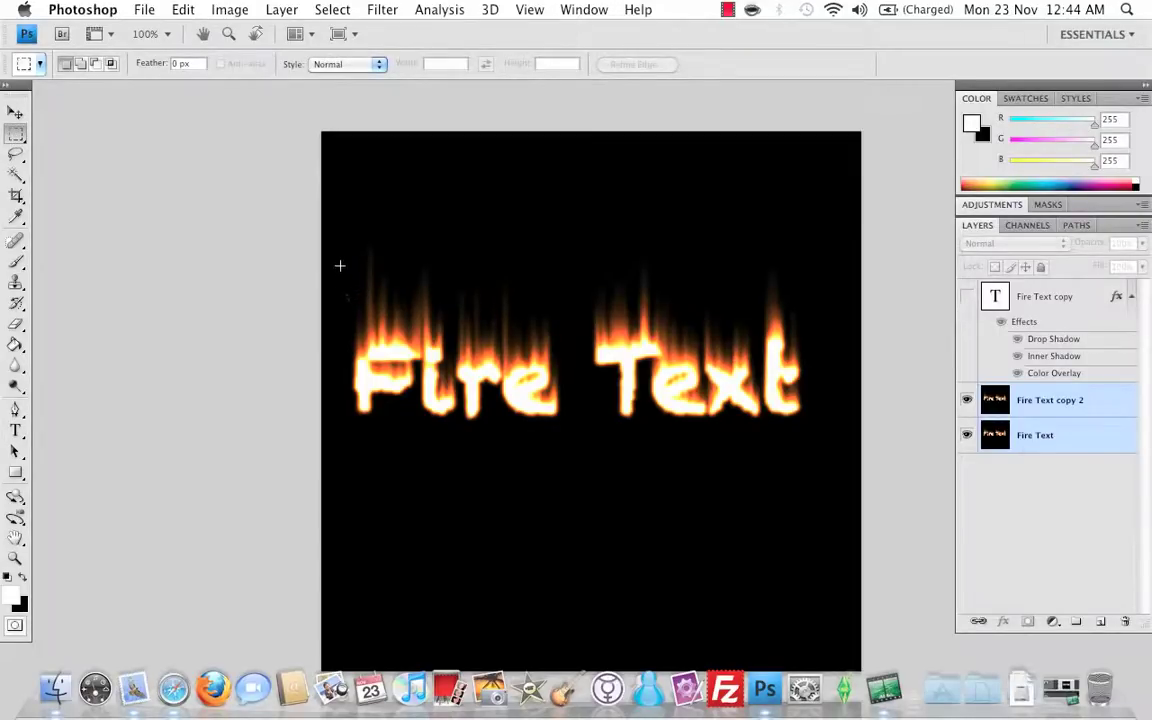
{"action": "left_click_drag", "start_coordinate": [340, 263], "coordinate": [838, 459]}
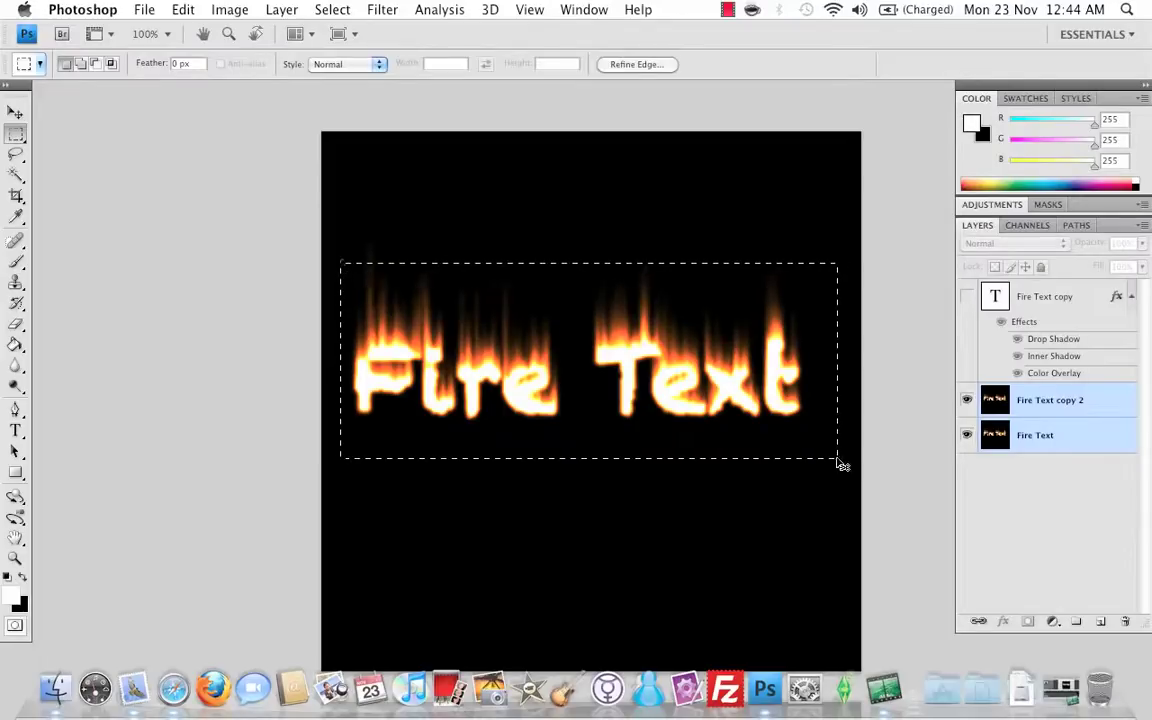
{"action": "left_click", "coordinate": [183, 9]}
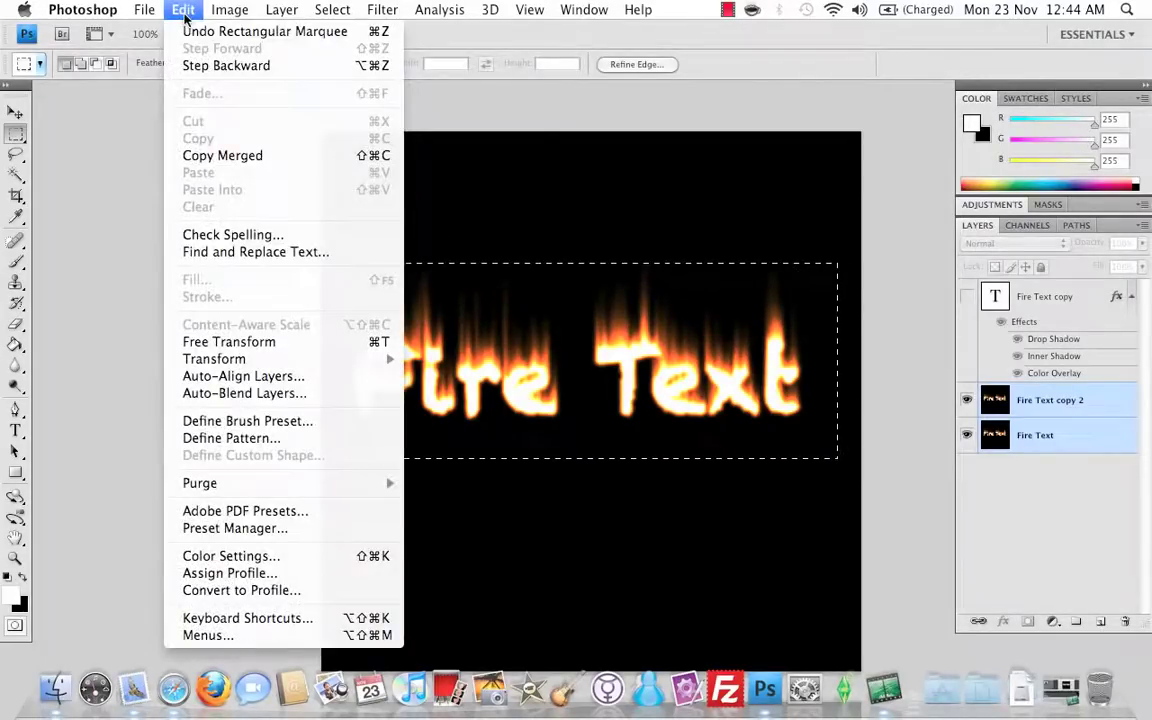
{"action": "left_click", "coordinate": [238, 154]}
{"action": "key", "text": "super+d"}
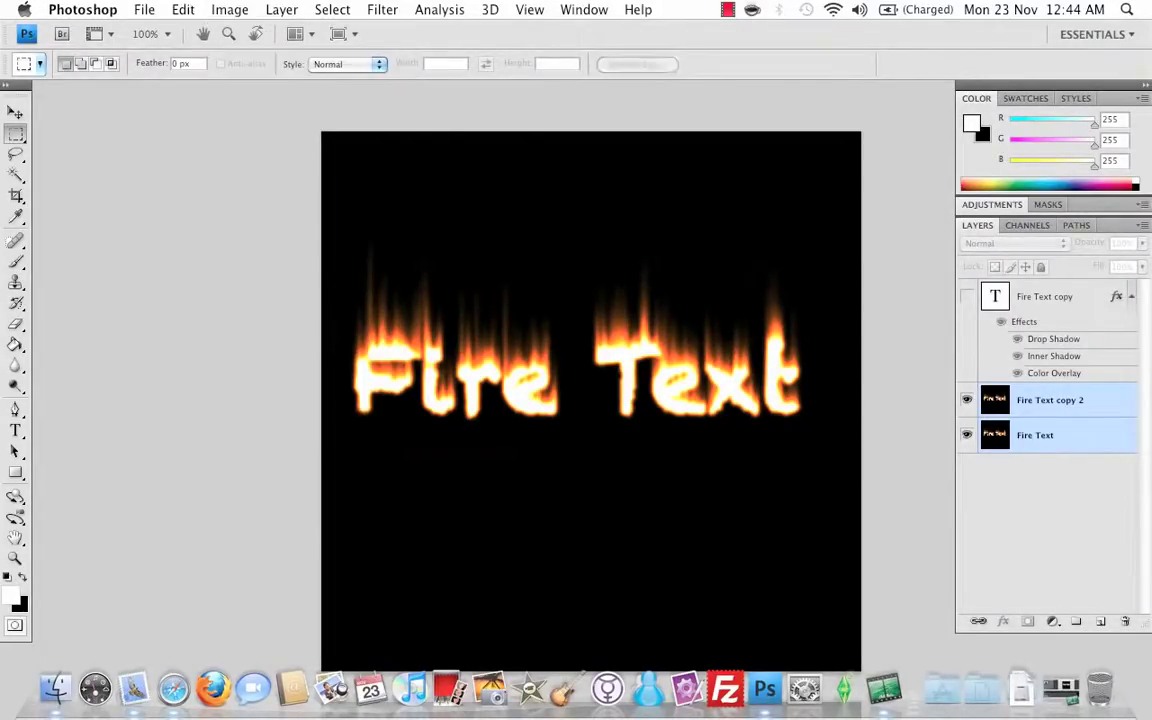
{"action": "key", "text": "super+v"}
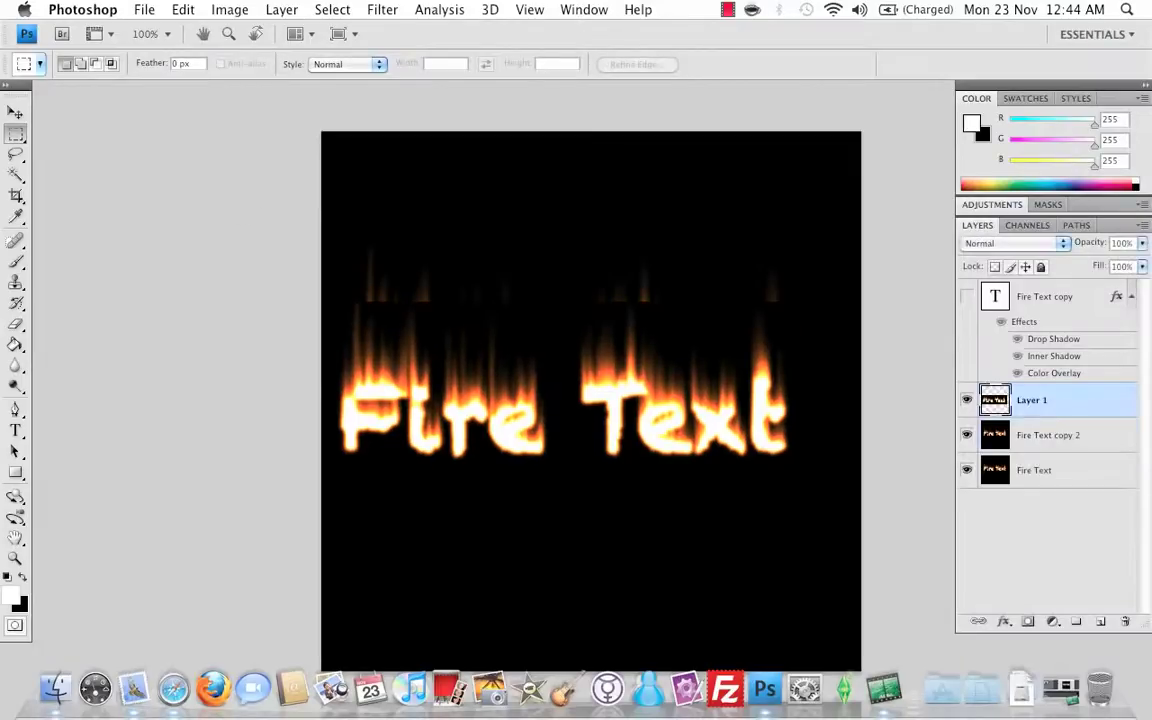
- Drag Layer 1's pasted fire text down near the canvas bottom with the Move tool, nudging it into place
{"action": "key", "text": "r"}
{"action": "left_click_drag", "start_coordinate": [360, 250], "coordinate": [384, 360]}
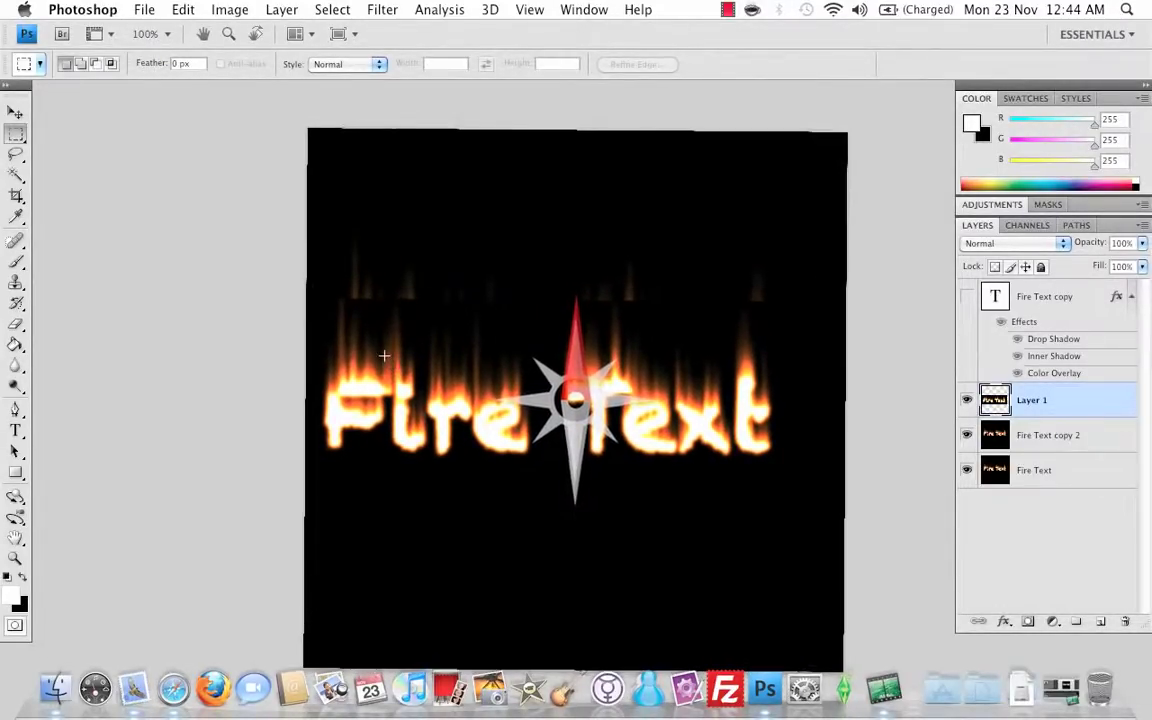
{"action": "scroll", "coordinate": [384, 355], "scroll_direction": "down", "scroll_amount": 1}
{"action": "scroll", "coordinate": [384, 355], "scroll_direction": "up", "scroll_amount": 1}
{"action": "left_click", "coordinate": [20, 111]}
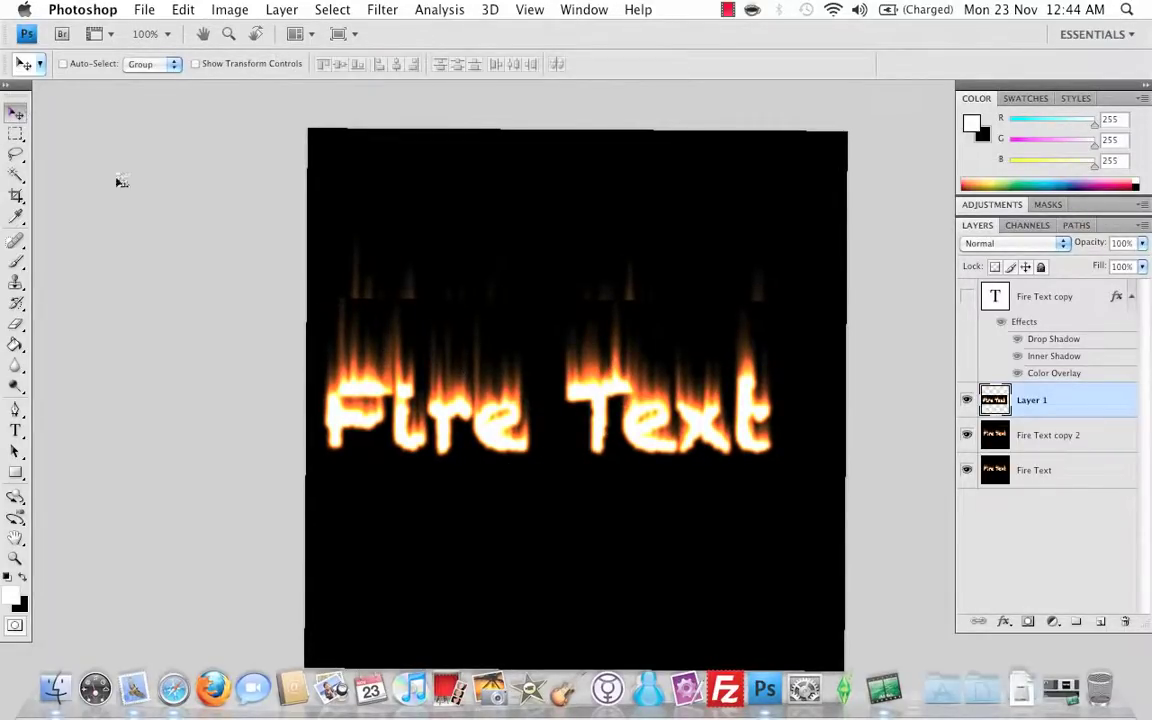
{"action": "left_click_drag", "start_coordinate": [494, 420], "coordinate": [498, 590]}
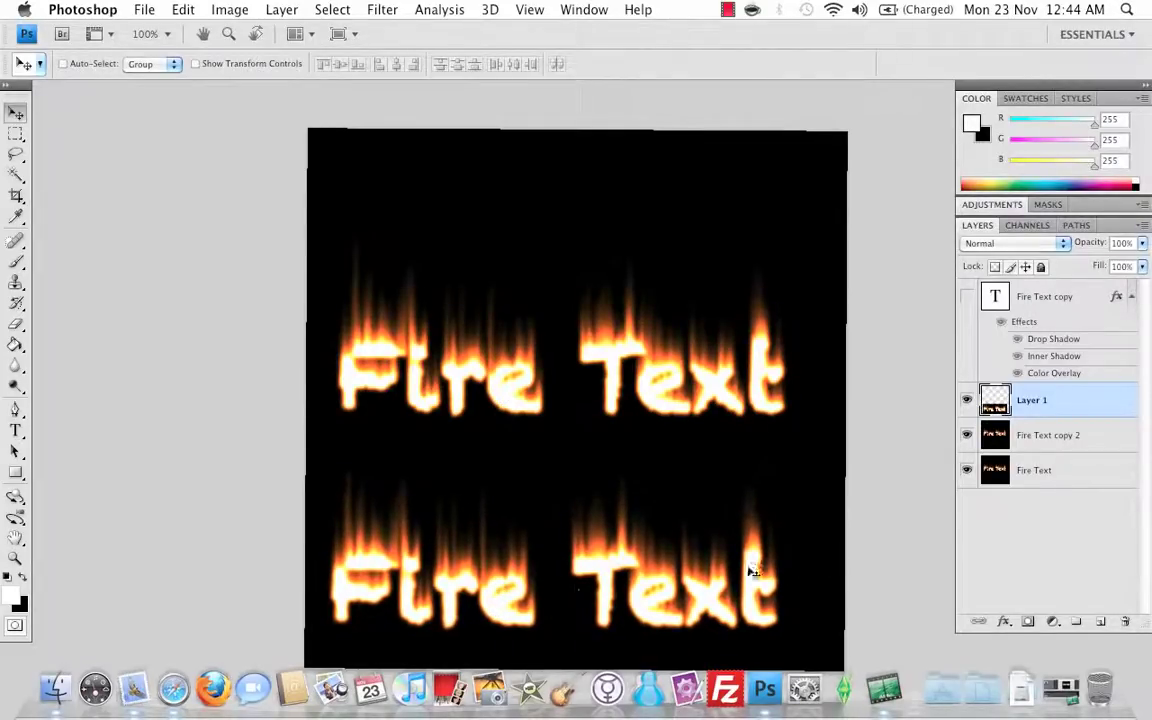
{"action": "left_click_drag", "start_coordinate": [748, 560], "coordinate": [745, 572]}
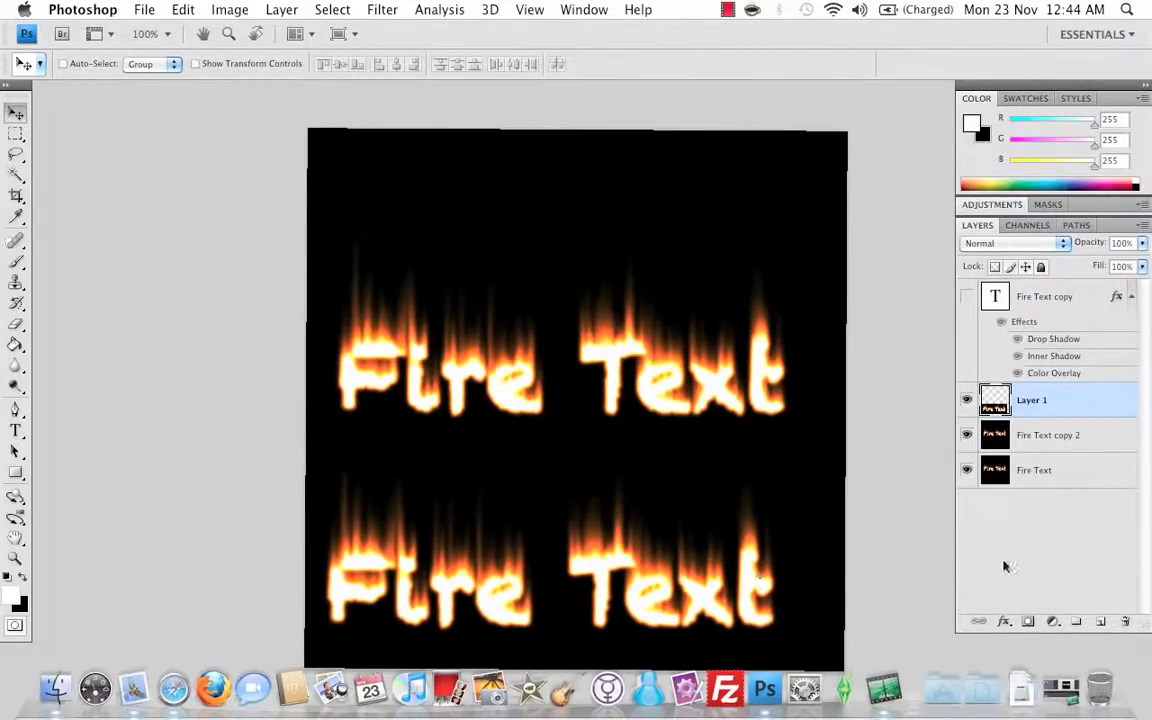
- Colorize the Fire Text layer in Hue/Saturation with Saturation 100 and Hue about 304
{"action": "left_click", "coordinate": [1019, 466]}
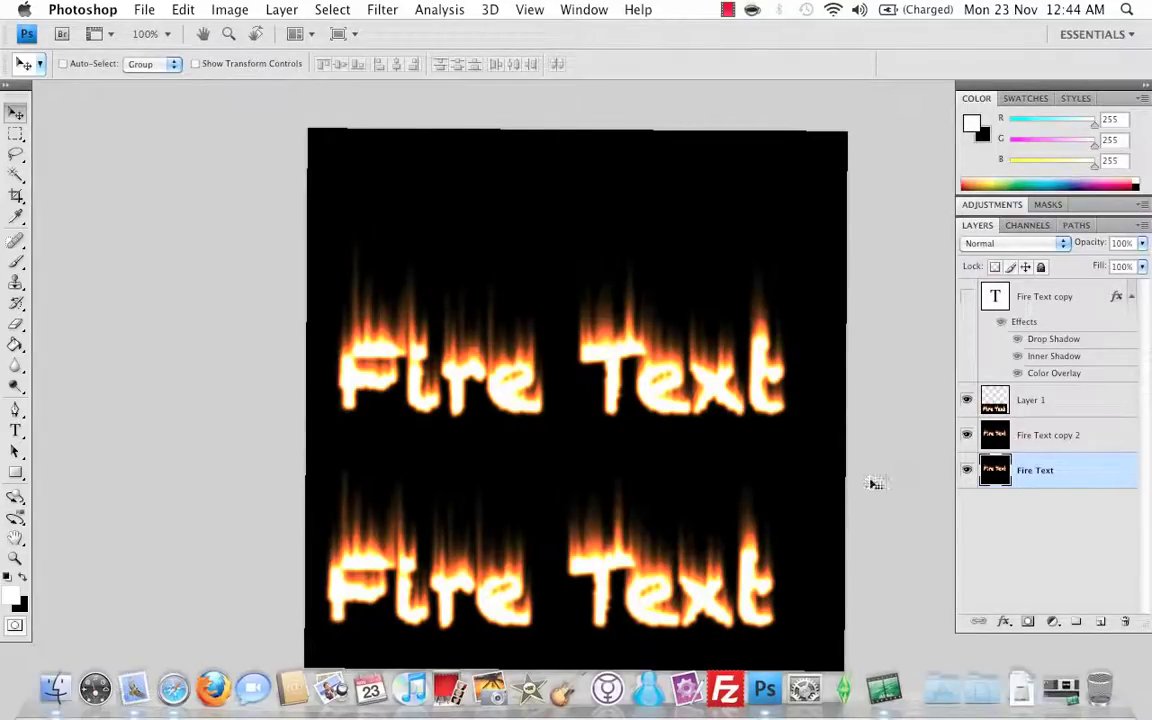
{"action": "key", "text": "super+u"}
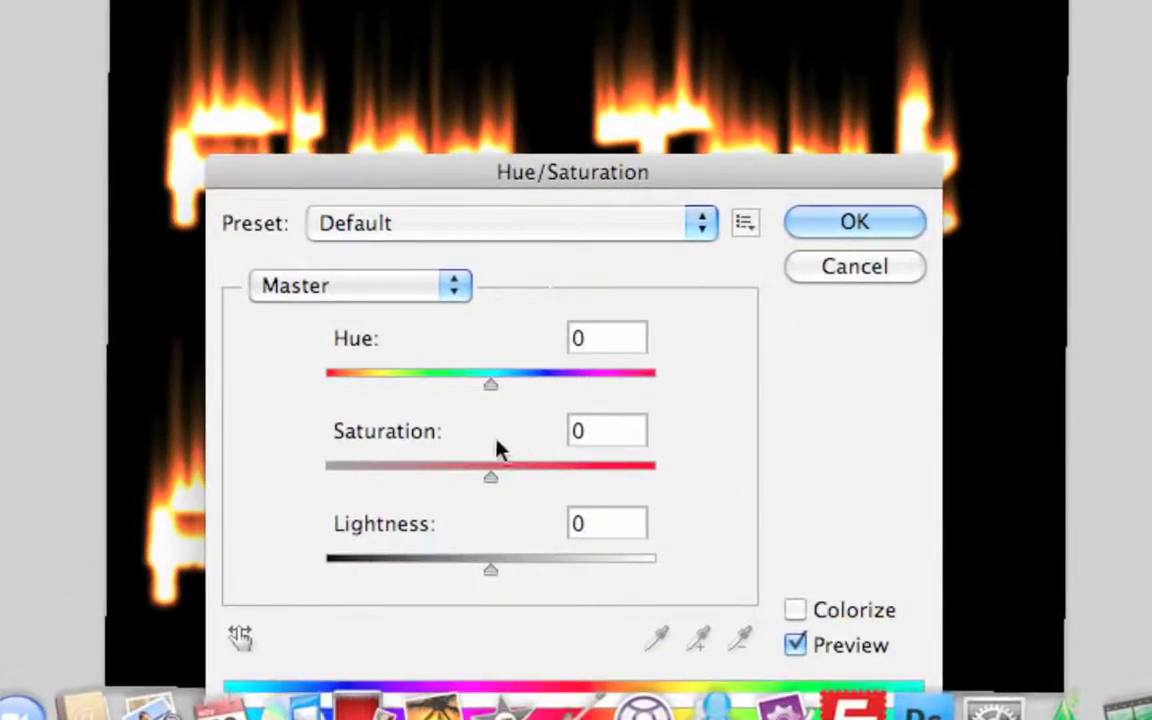
{"action": "left_click", "coordinate": [795, 610]}
{"action": "left_click_drag", "start_coordinate": [410, 477], "coordinate": [900, 488]}
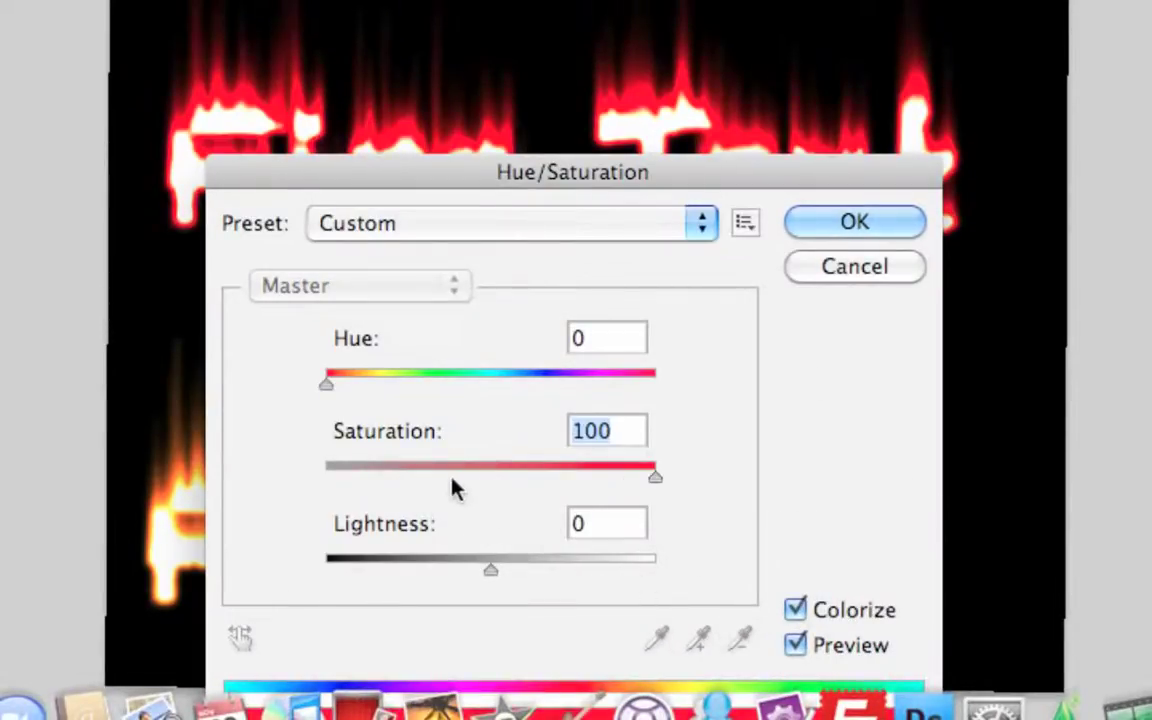
{"action": "left_click_drag", "start_coordinate": [330, 385], "coordinate": [608, 385]}
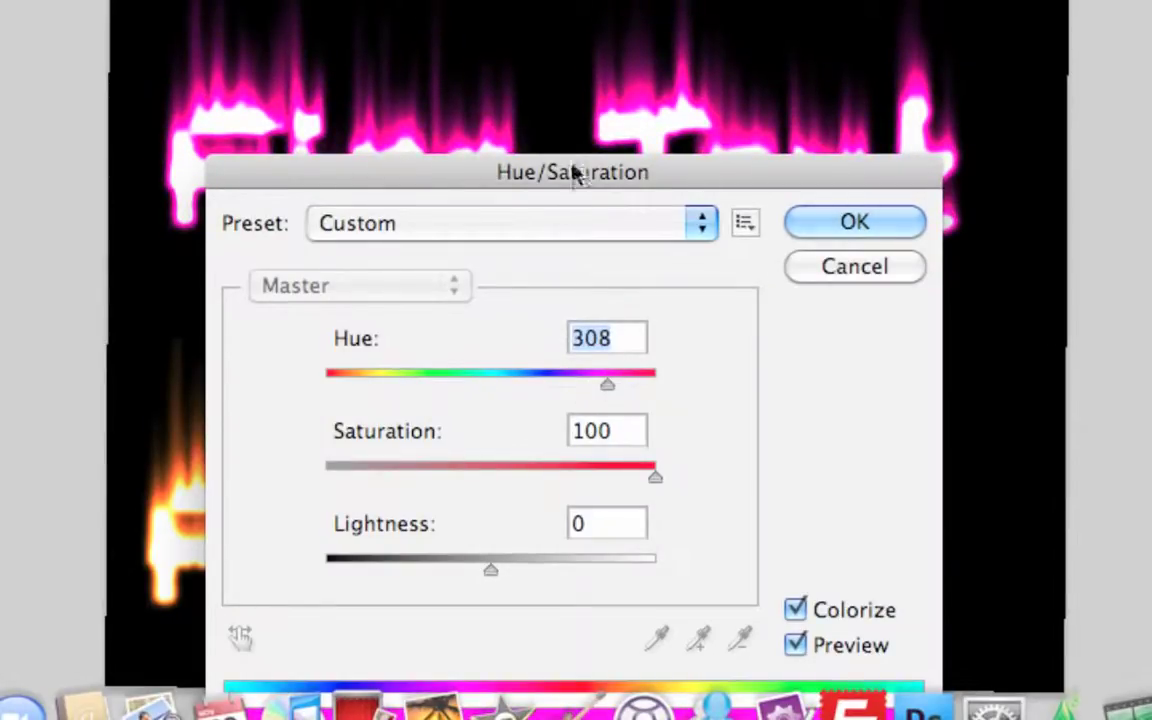
{"action": "left_click_drag", "start_coordinate": [569, 190], "coordinate": [549, 343]}
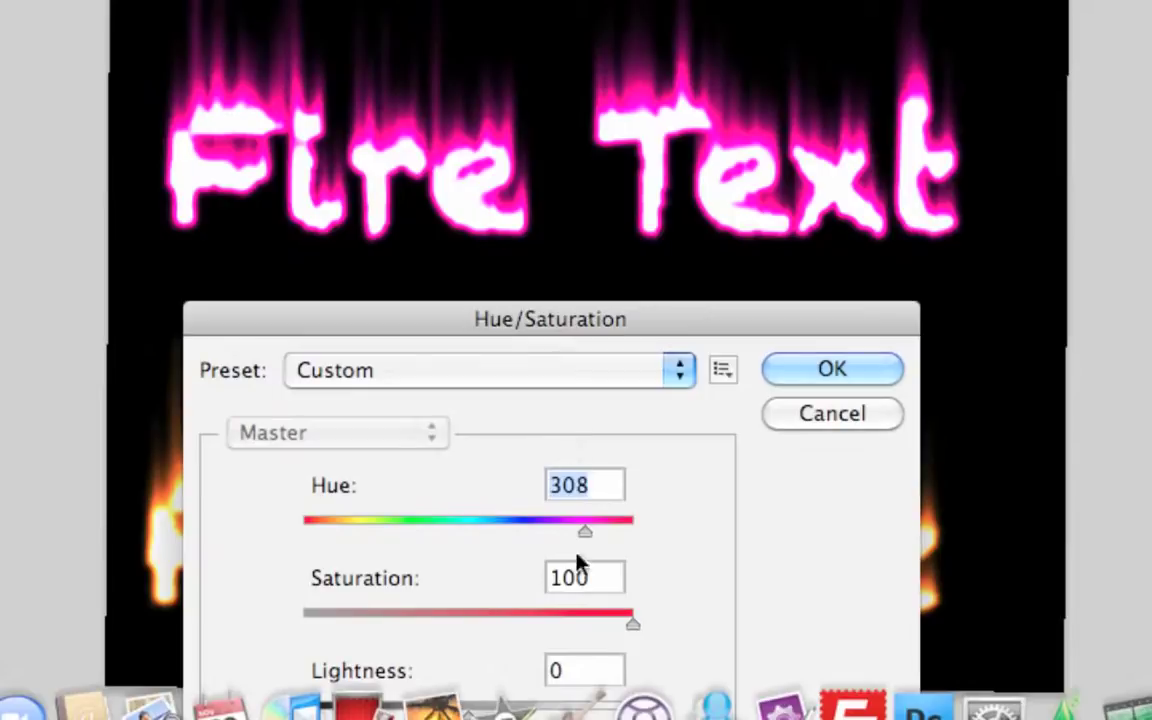
{"action": "left_click_drag", "start_coordinate": [586, 540], "coordinate": [495, 540]}
{"action": "left_click", "coordinate": [831, 371]}
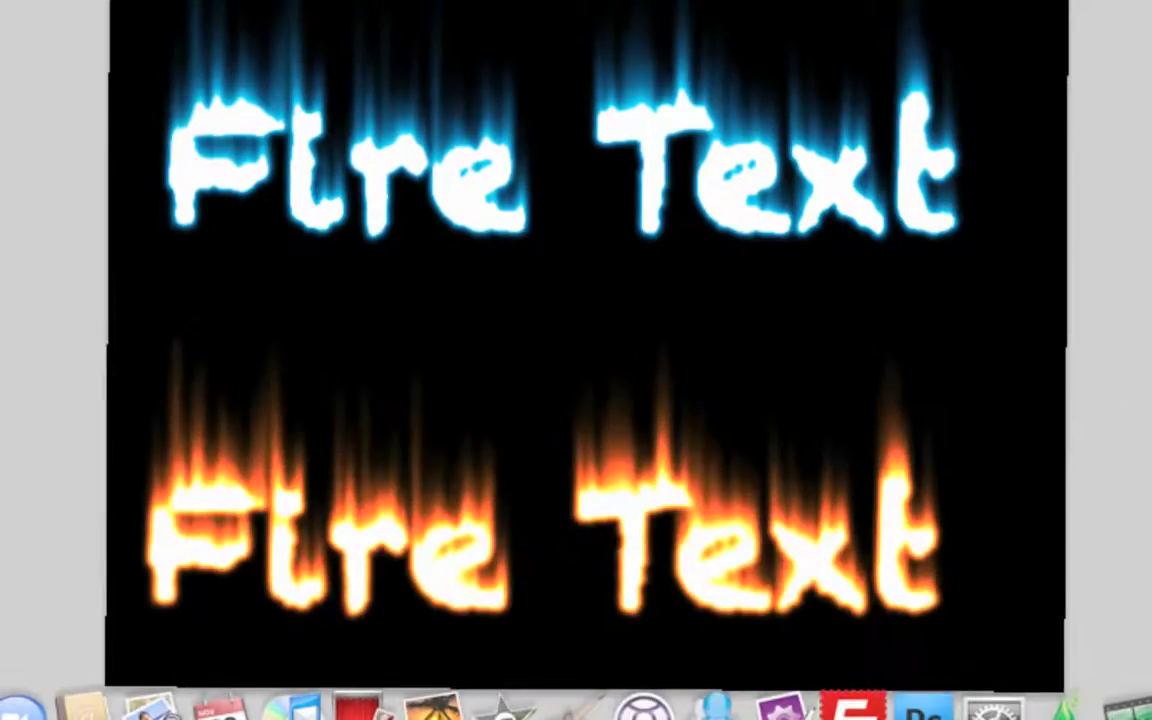
- Colorize Fire Text copy 2 in Hue/Saturation with Saturation 100 and a cyan Hue around 183
{"action": "key", "text": "super+u"}
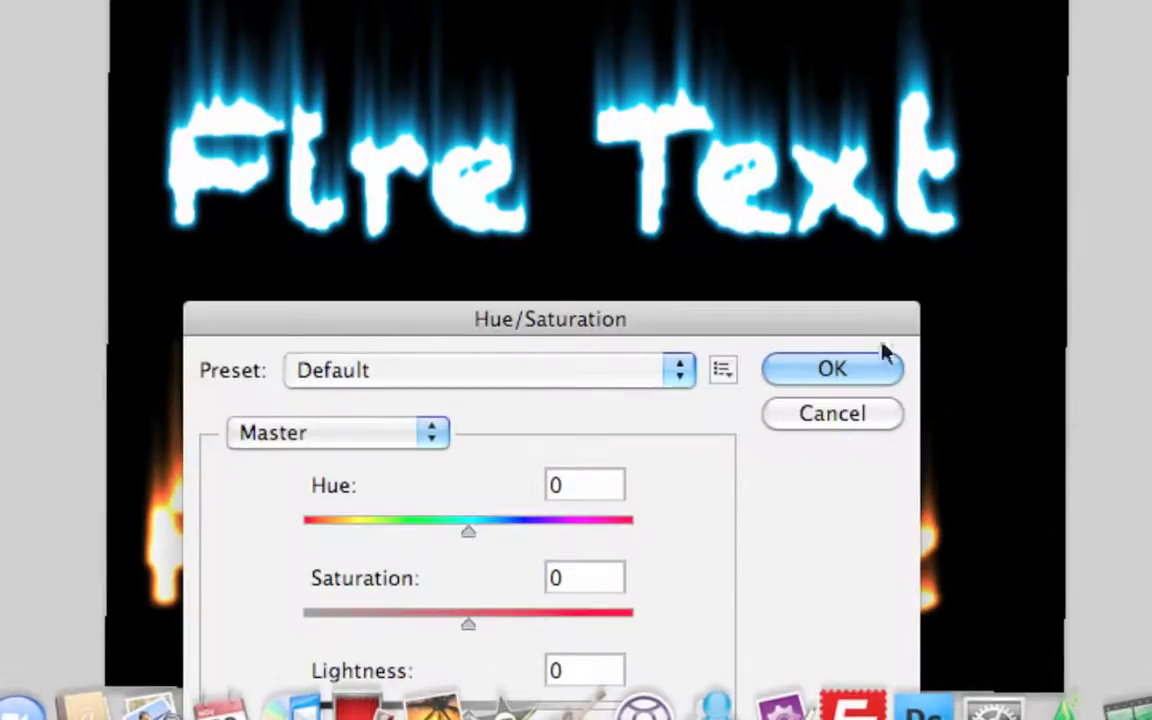
{"action": "left_click_drag", "start_coordinate": [555, 337], "coordinate": [551, 263]}
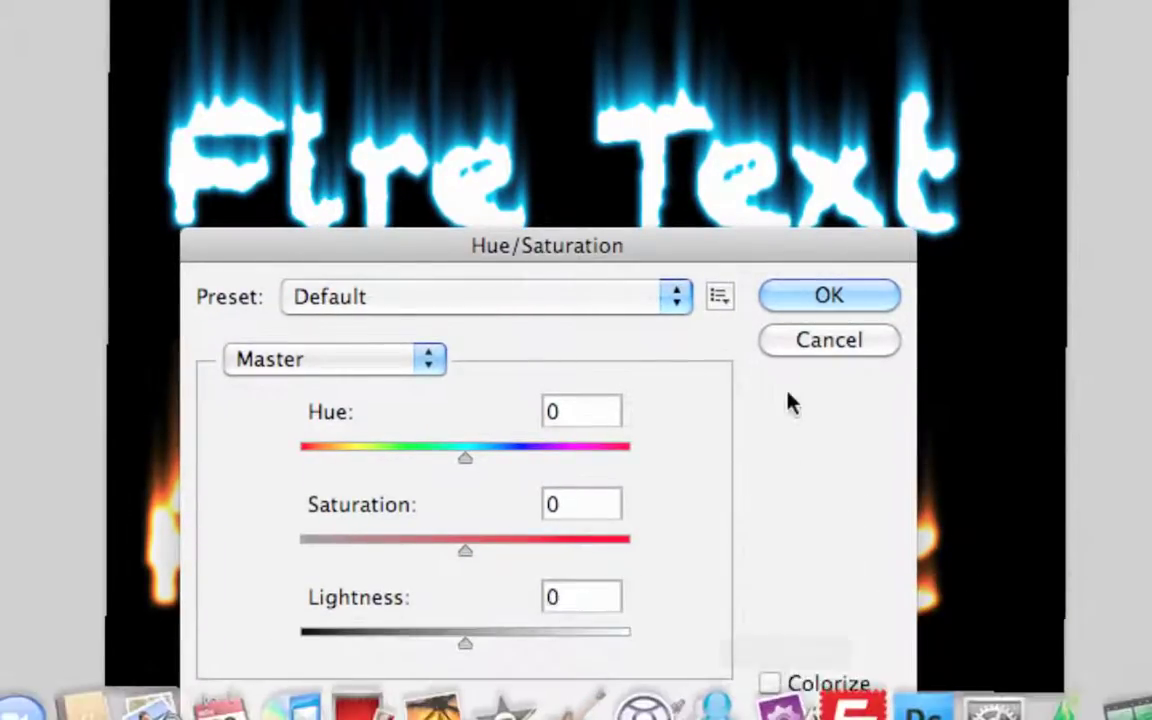
{"action": "left_click_drag", "start_coordinate": [746, 257], "coordinate": [746, 203]}
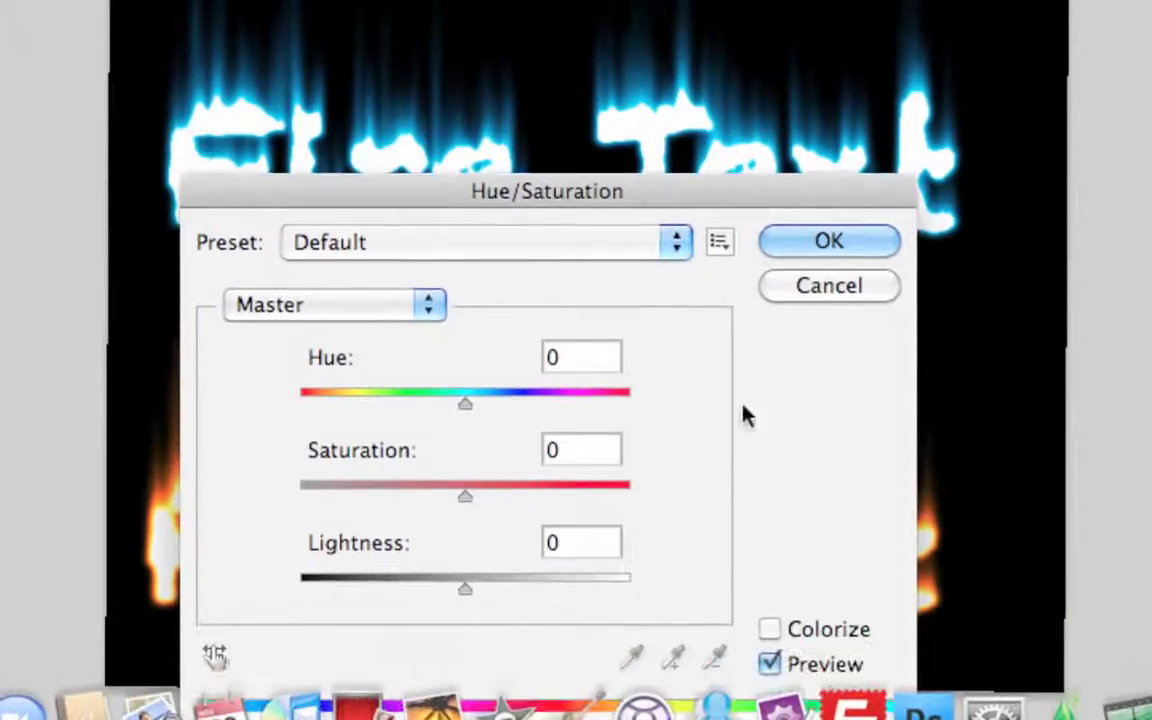
{"action": "left_click", "coordinate": [769, 629]}
{"action": "left_click_drag", "start_coordinate": [381, 497], "coordinate": [386, 497]}
{"action": "left_click_drag", "start_coordinate": [585, 508], "coordinate": [612, 507]}
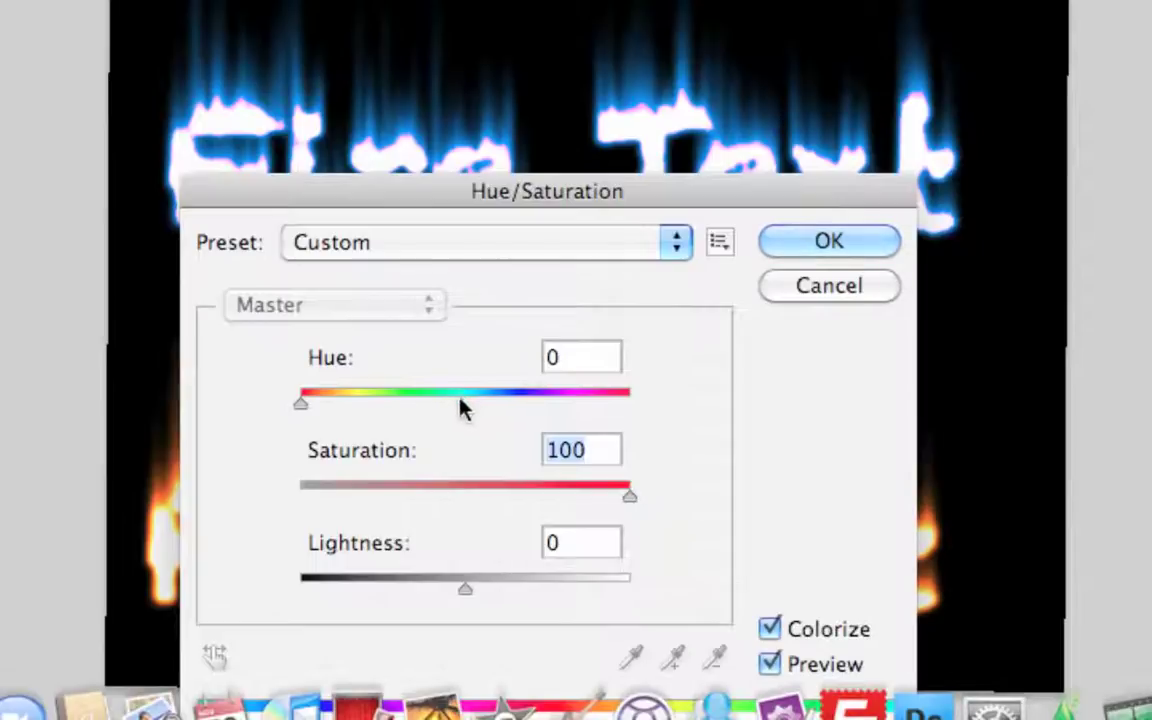
{"action": "left_click_drag", "start_coordinate": [460, 399], "coordinate": [474, 400]}
{"action": "left_click", "coordinate": [829, 241]}
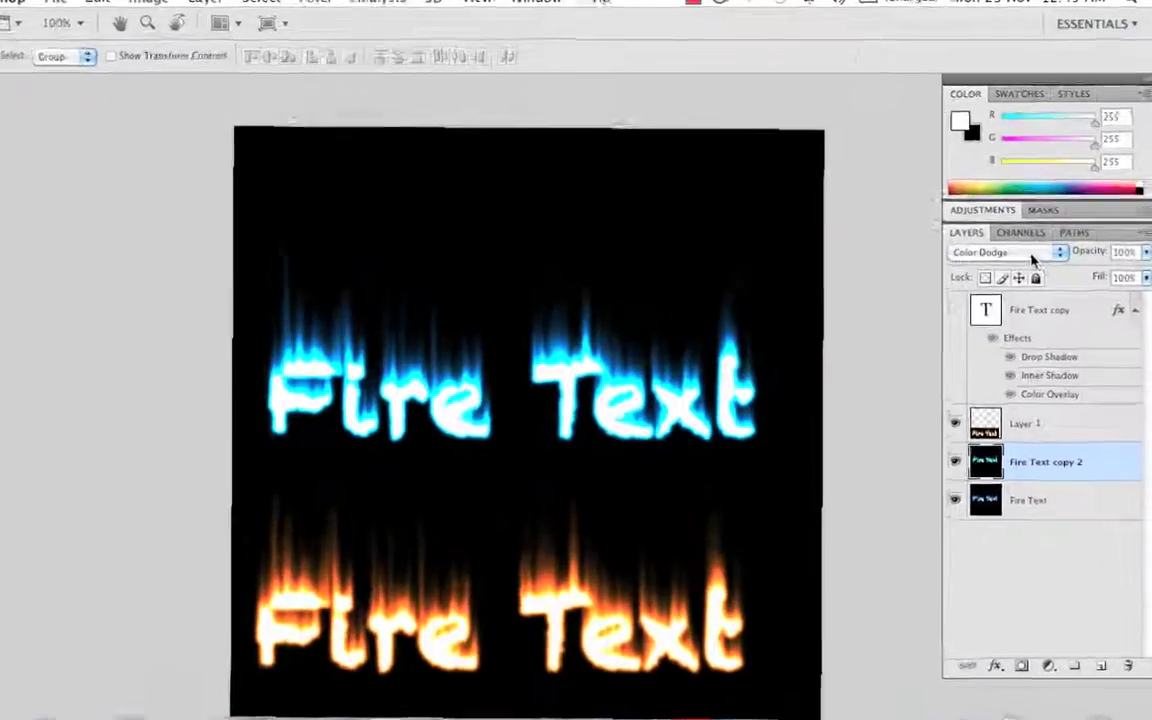
- Switch Fire Text copy 2 from Color Dodge to the Soft Light blend mode
{"action": "left_click", "coordinate": [1040, 243]}
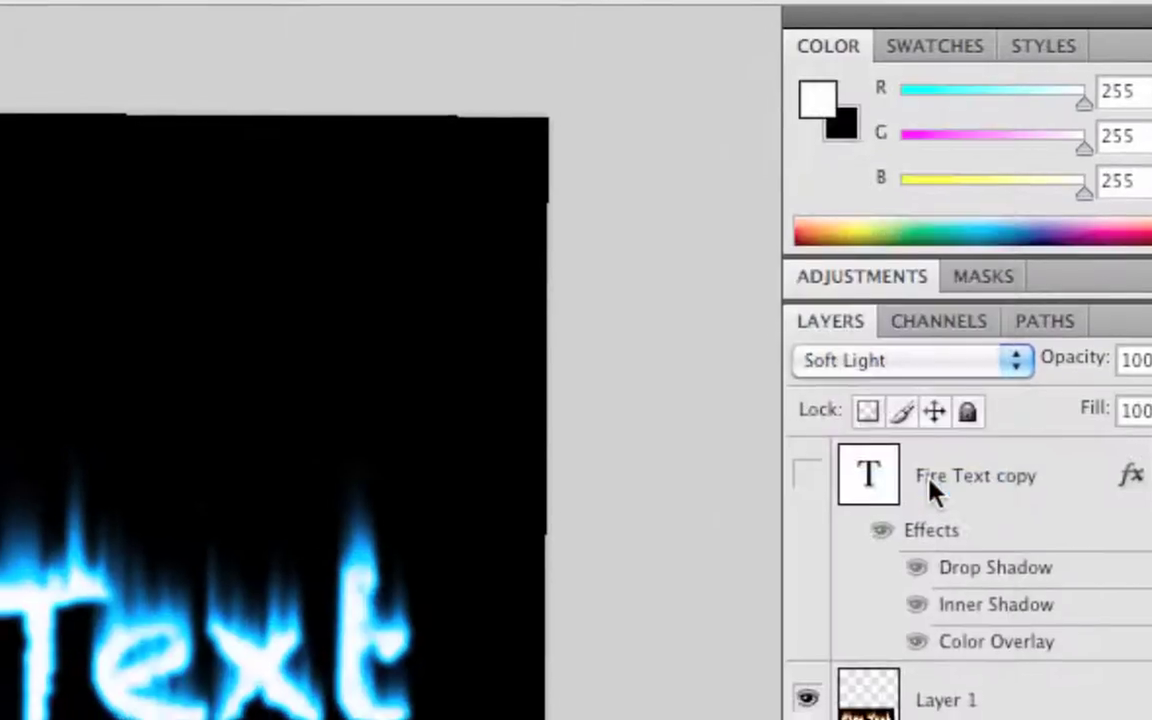